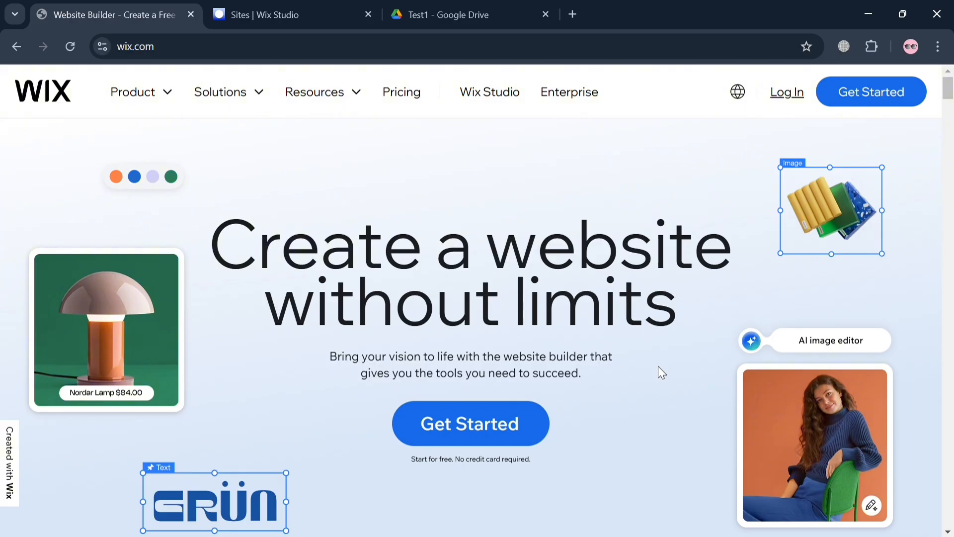
Scroll down through the Wix homepage and back up.
scroll(658, 372, "down", 5)
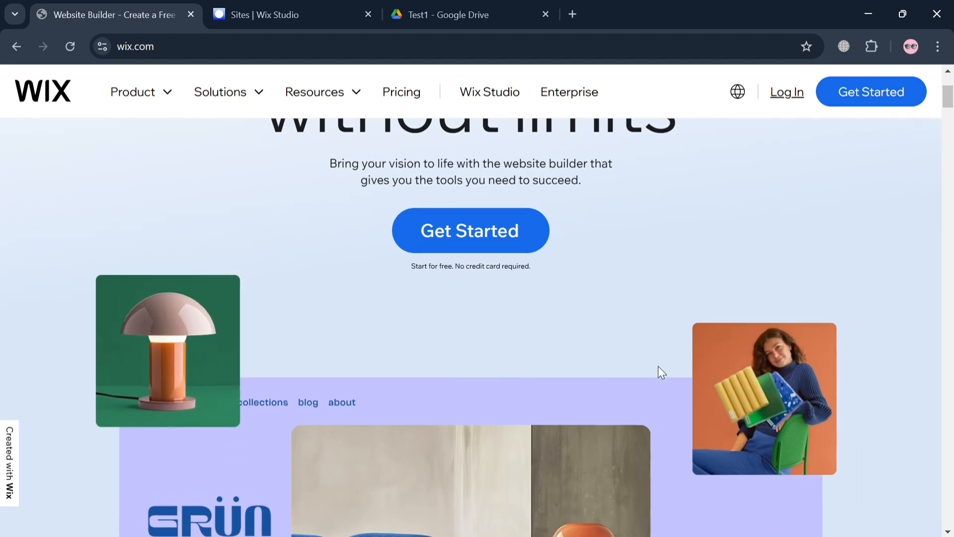
scroll(658, 372, "down", 5)
scroll(661, 372, "down", 4)
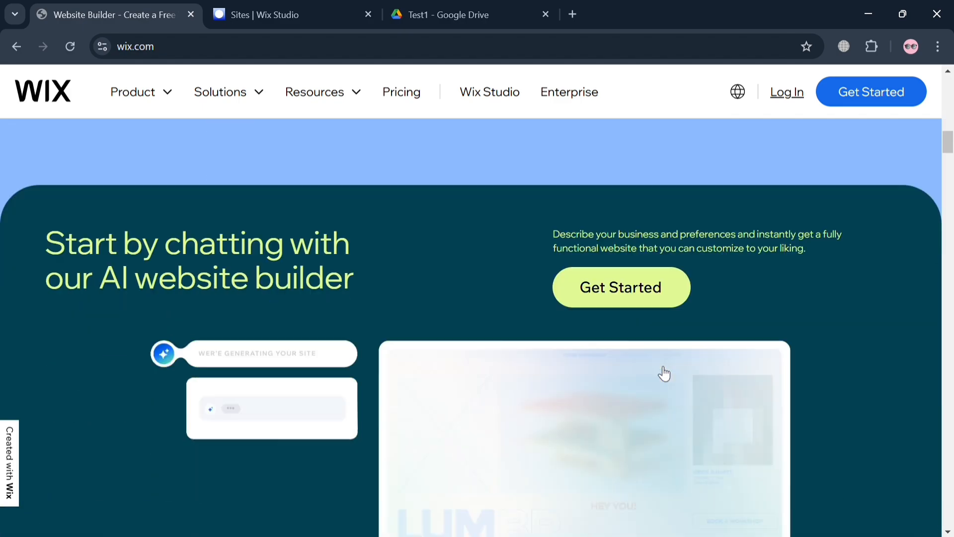
scroll(664, 373, "down", 8)
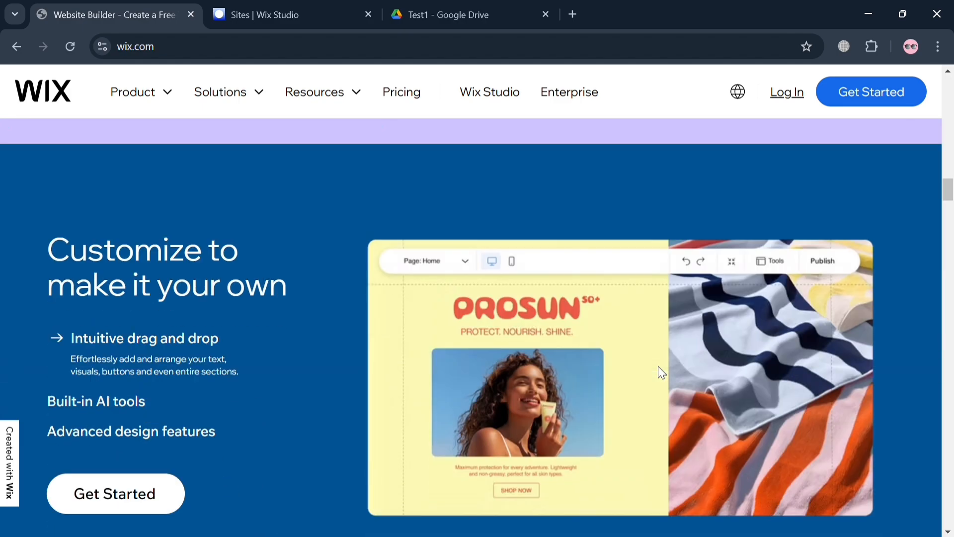
scroll(664, 373, "down", 10)
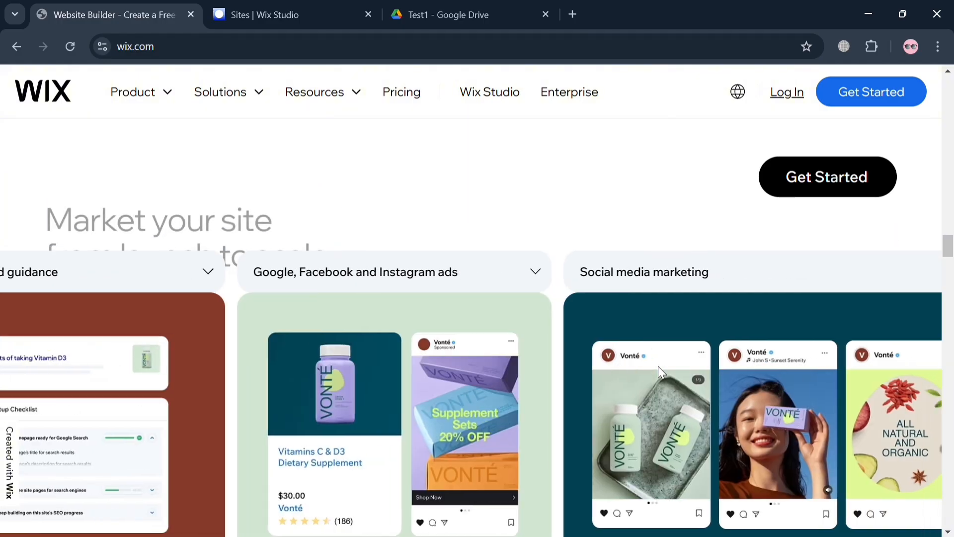
scroll(659, 369, "down", 10)
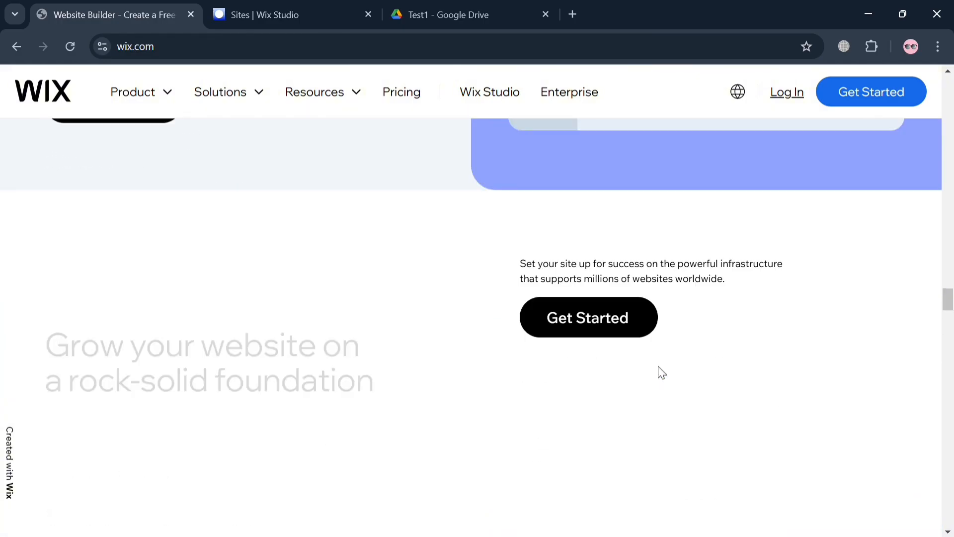
scroll(659, 369, "down", 15)
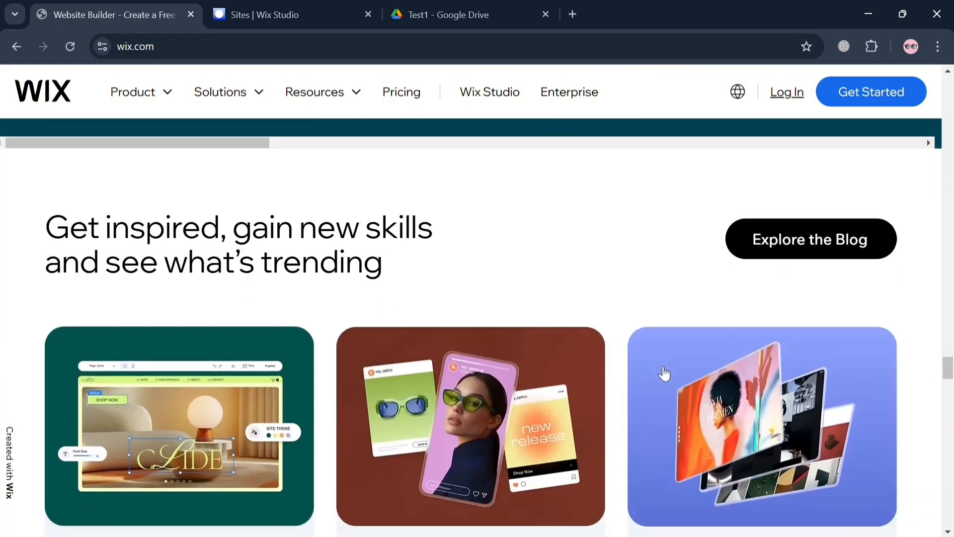
scroll(661, 370, "down", 20)
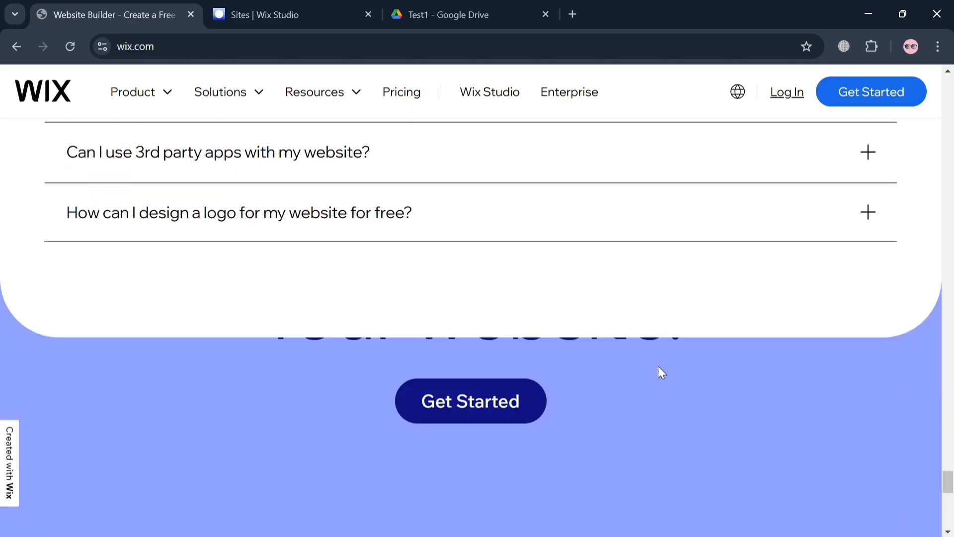
scroll(661, 373, "down", 5)
scroll(658, 372, "up", 10)
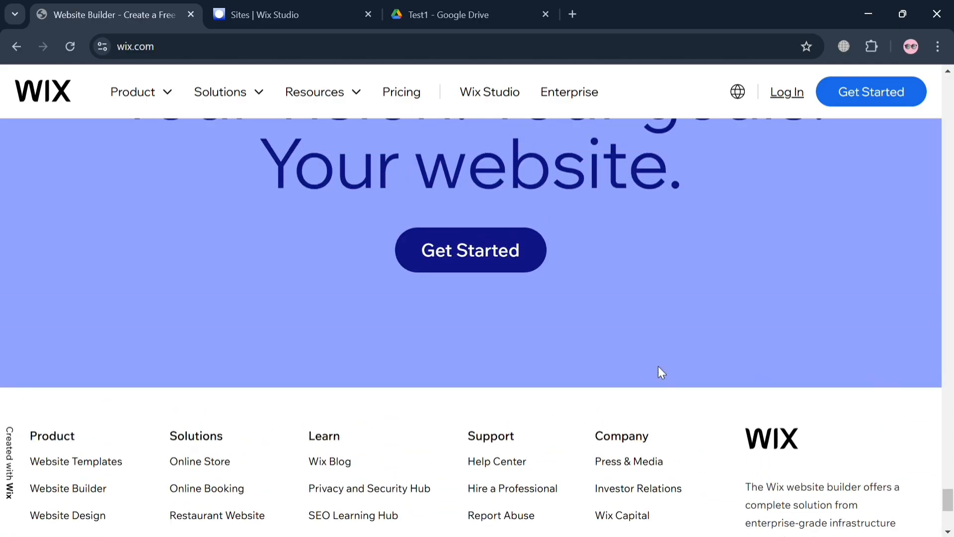
scroll(663, 373, "up", 20)
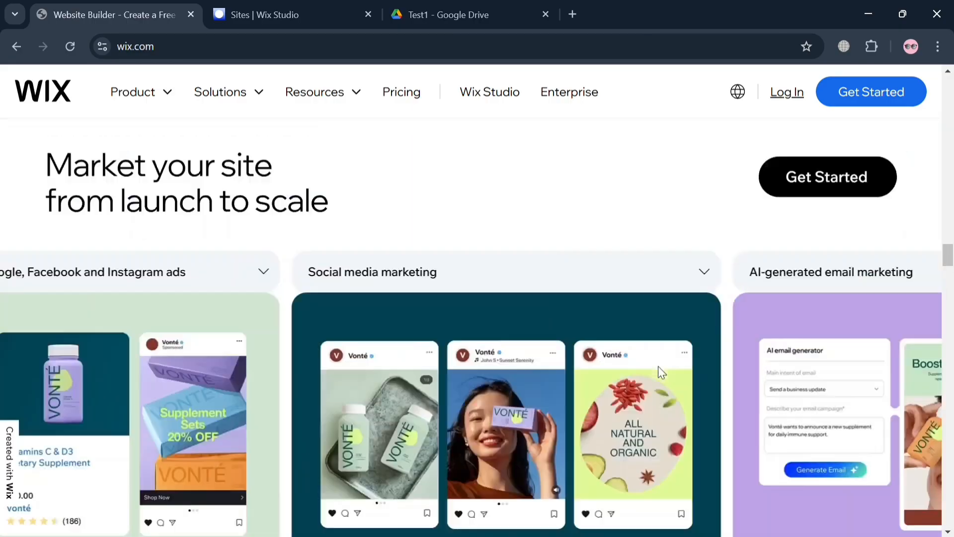
scroll(658, 371, "up", 15)
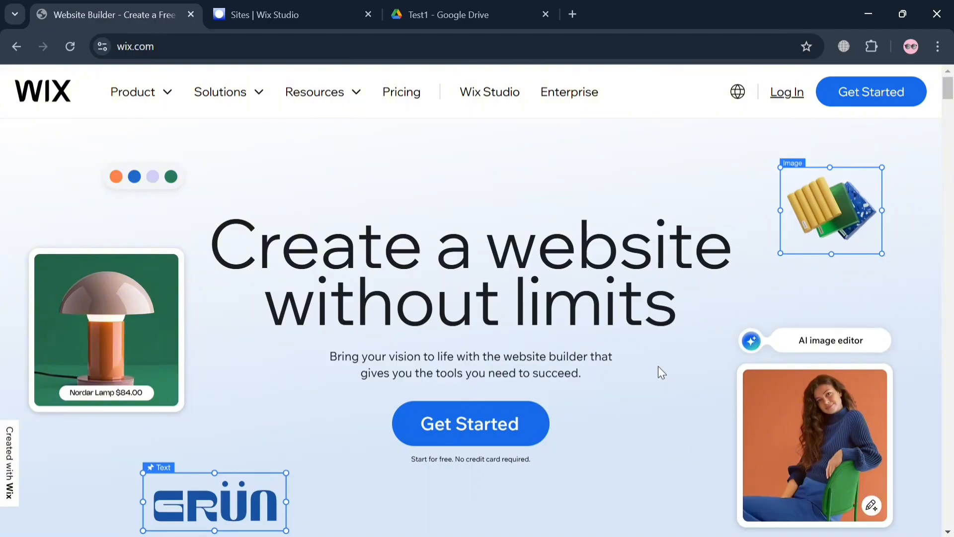
Look through the Product, Solutions and Resources menus, then go to the Wix Studio sites dashboard.
left_click(177, 96)
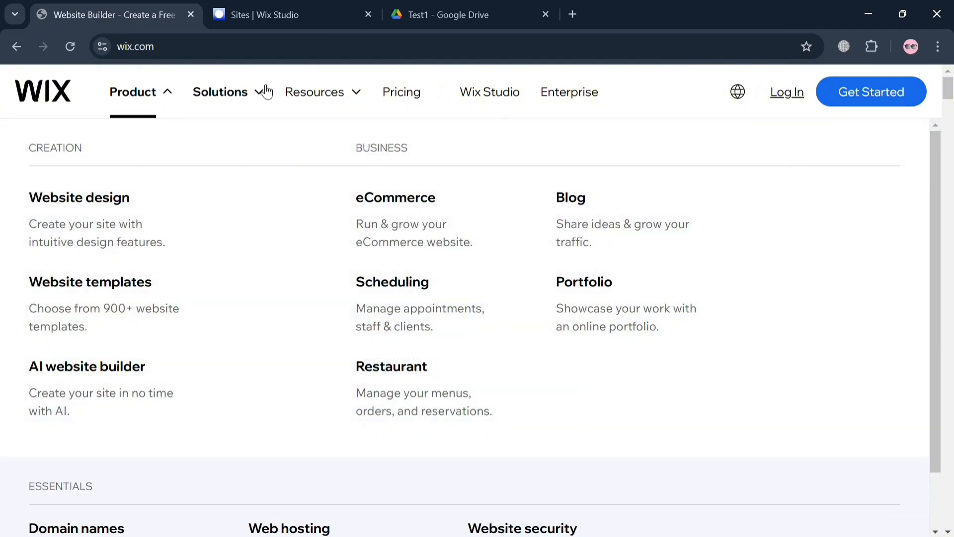
left_click(263, 93)
left_click(366, 102)
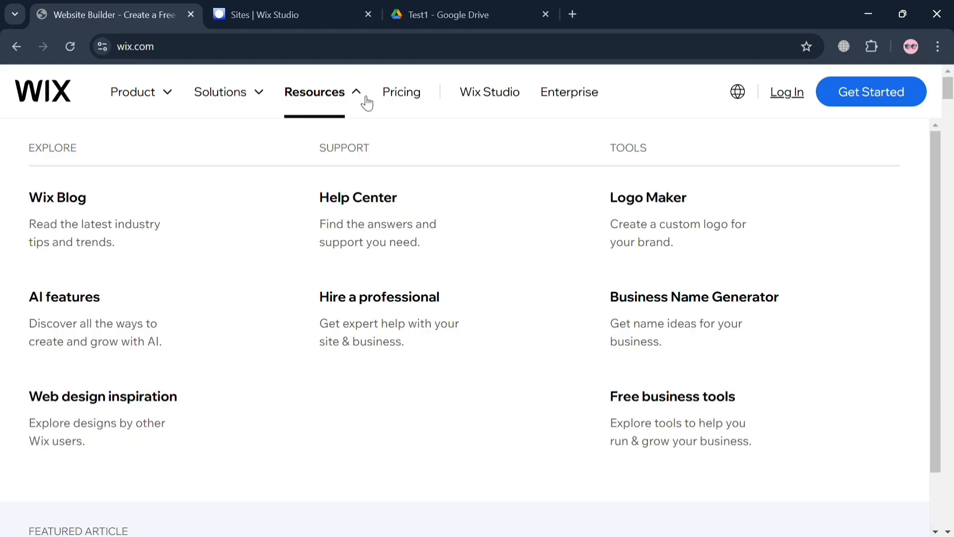
left_click(366, 102)
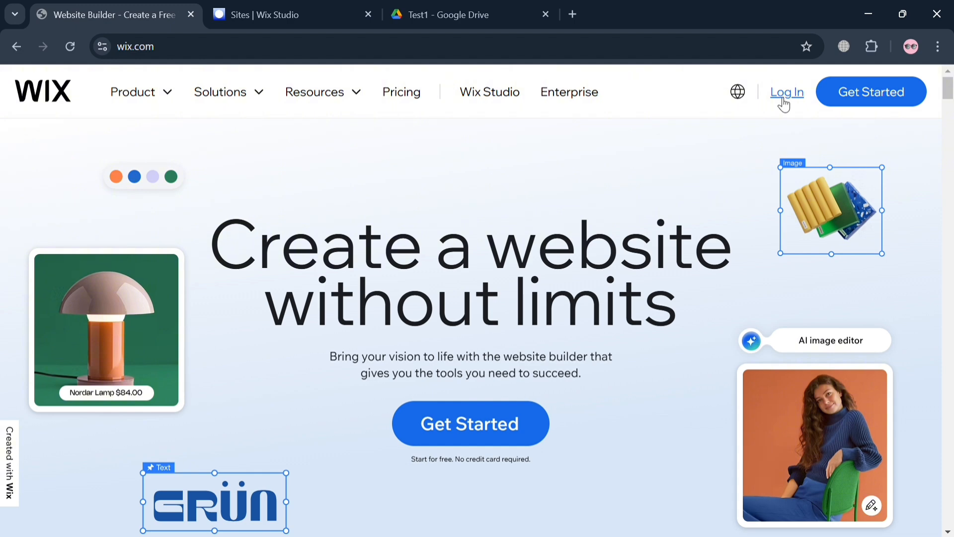
left_click(282, 6)
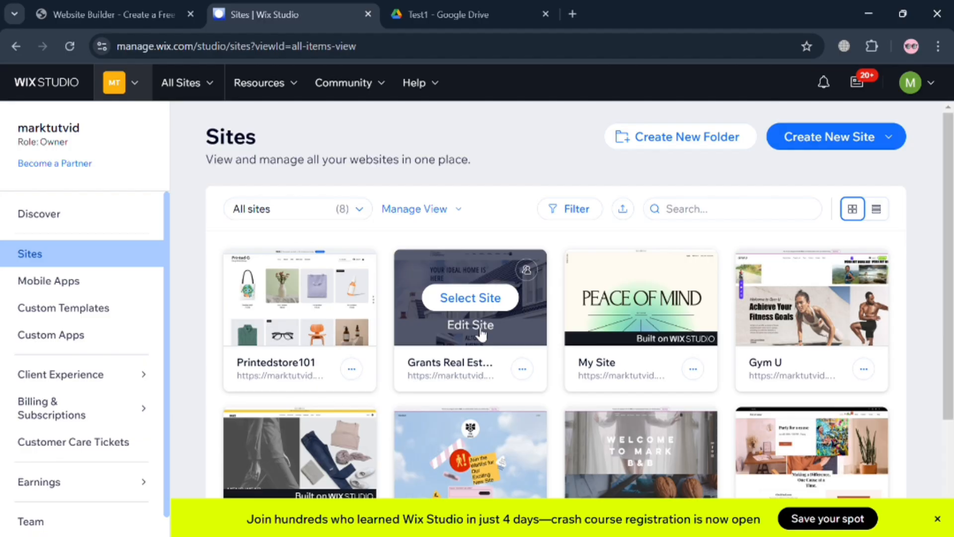
Open the Grants Real Estate site in the editor and scroll down its property listings.
left_click(478, 328)
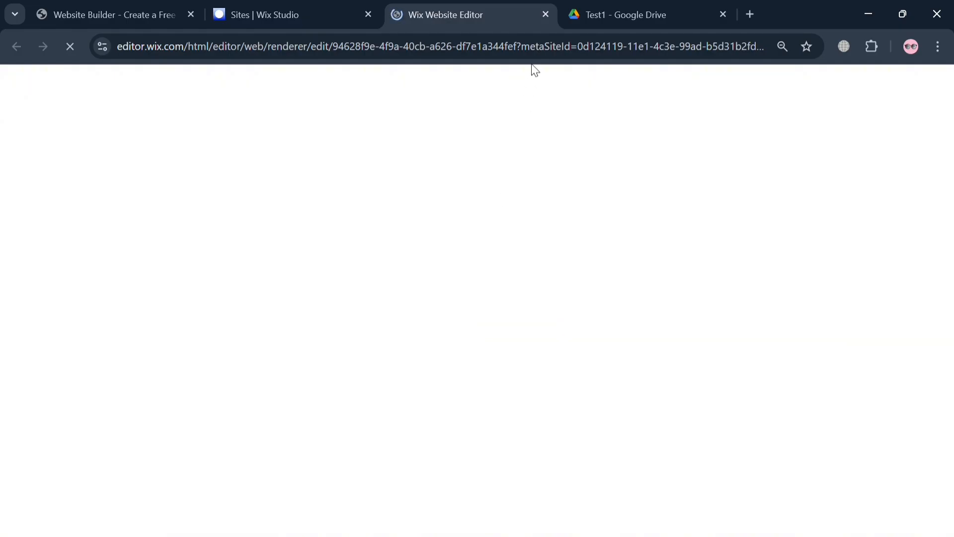
scroll(480, 377, "down", 10)
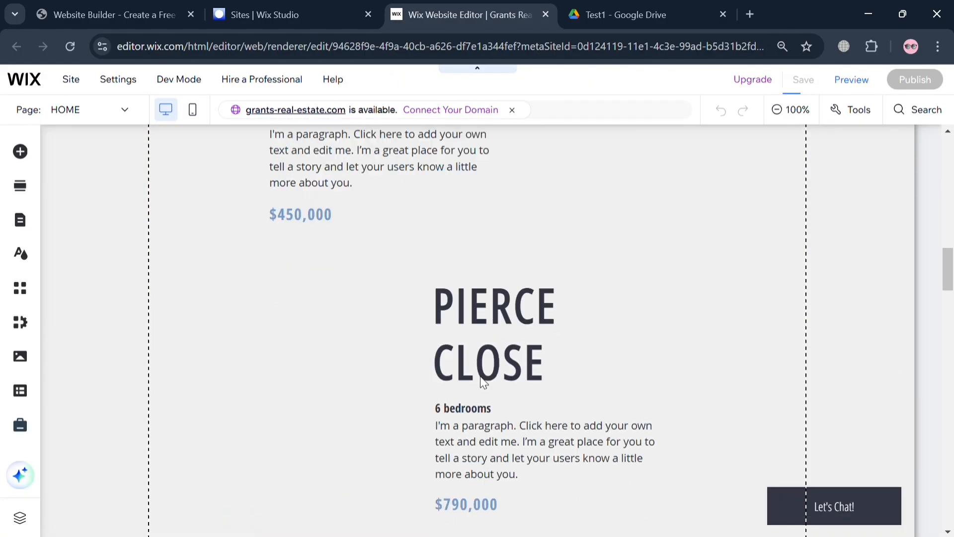
scroll(474, 313, "down", 5)
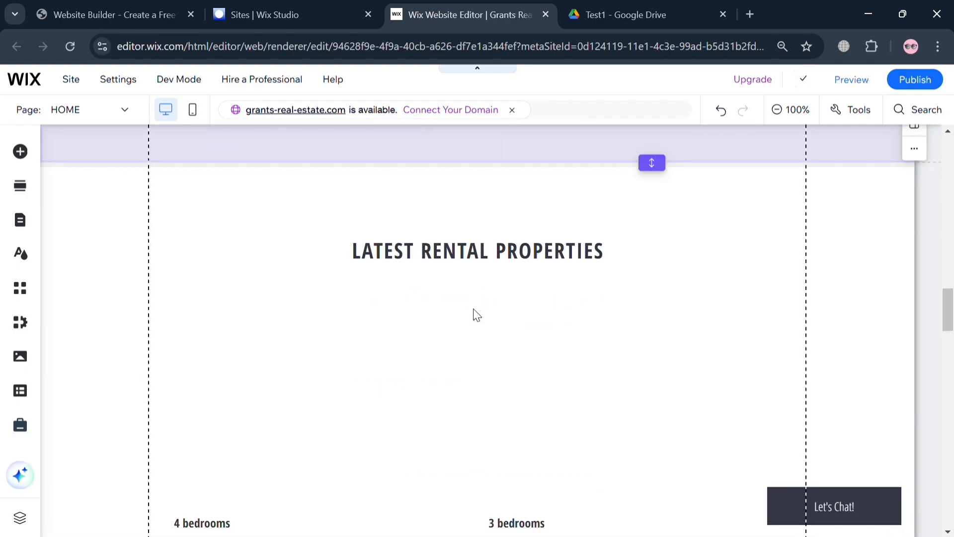
scroll(476, 314, "down", 5)
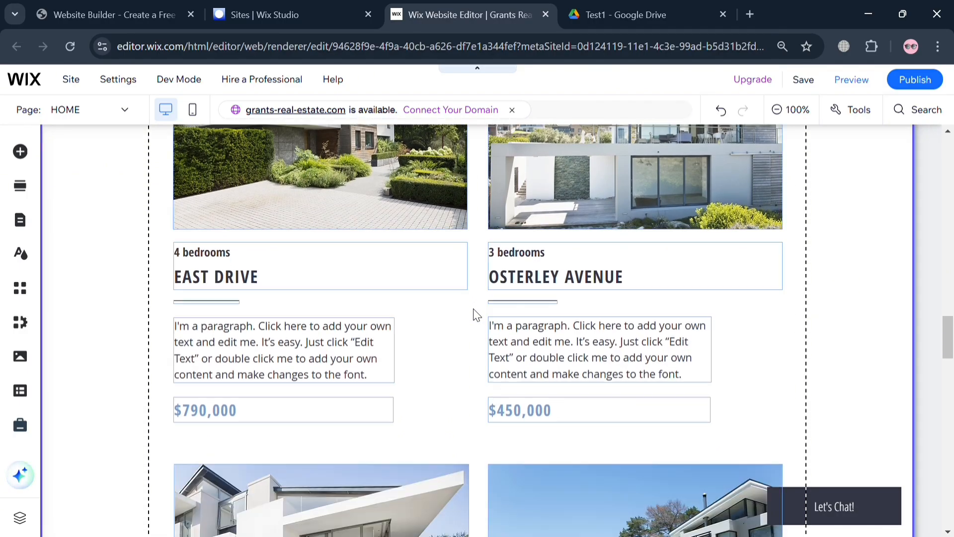
scroll(476, 315, "down", 6)
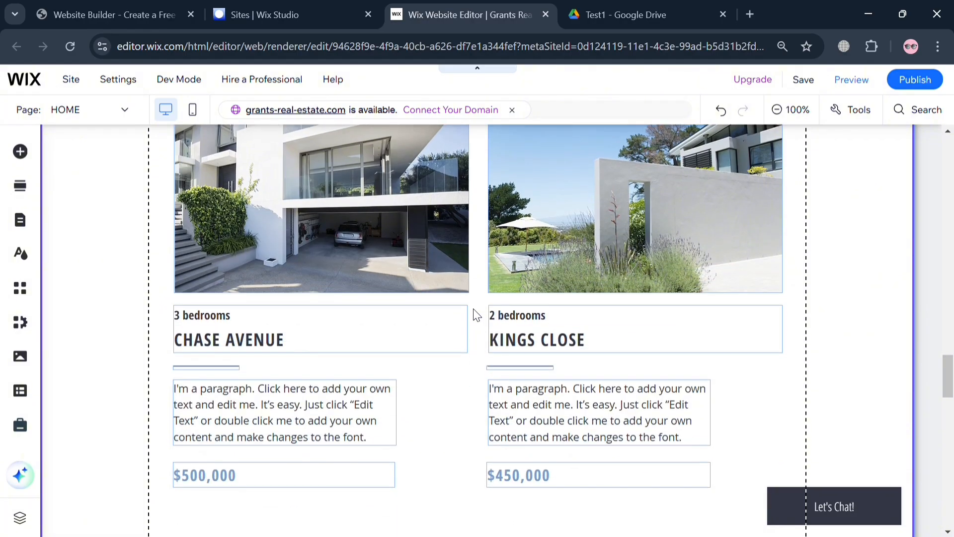
scroll(474, 314, "down", 20)
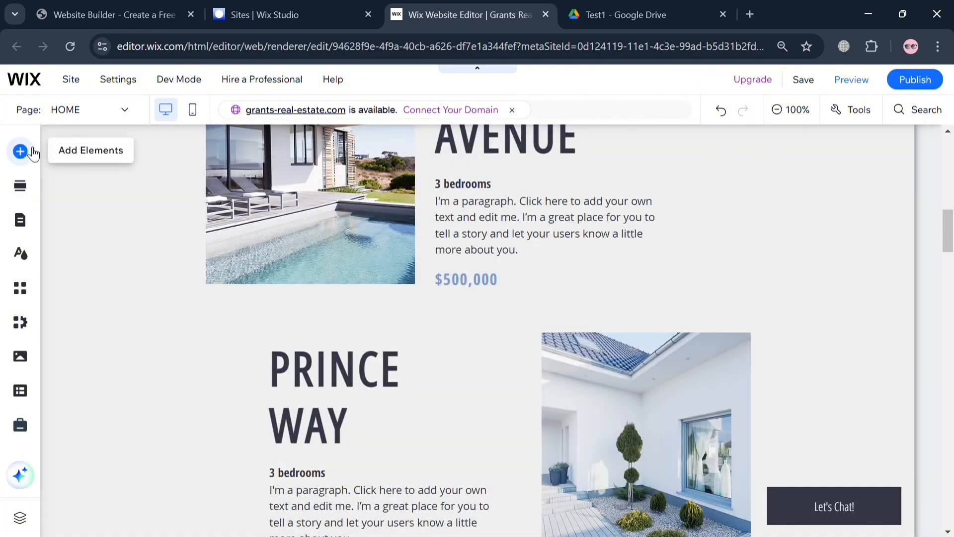
left_click(31, 151)
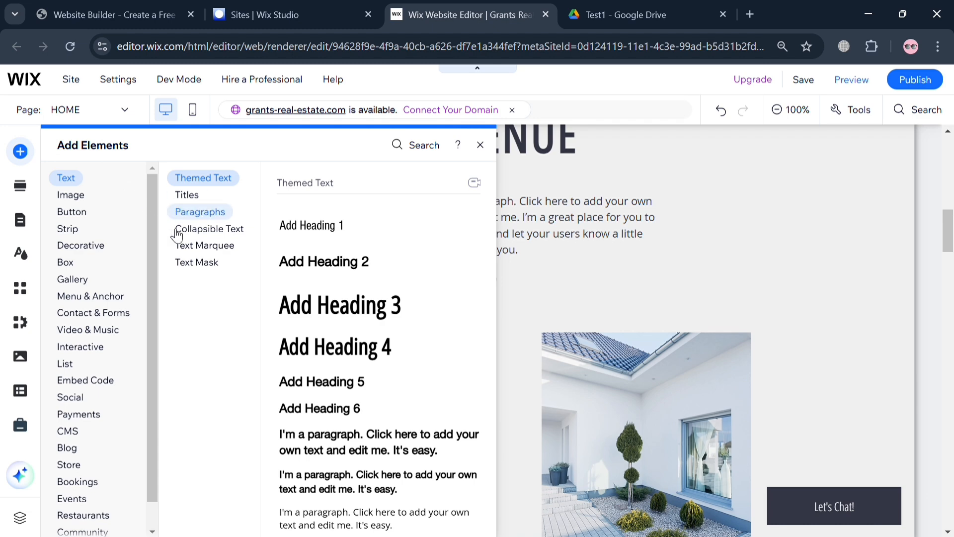
left_click(85, 380)
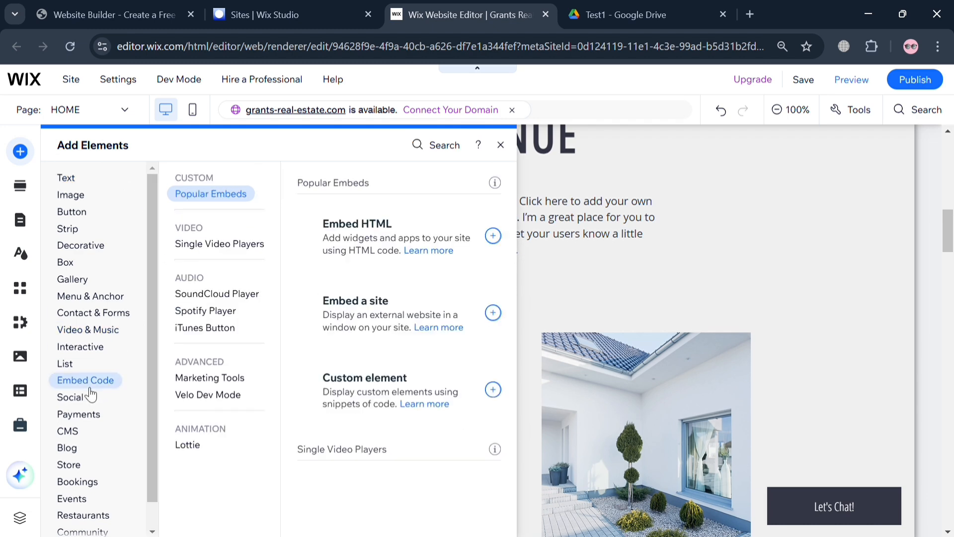
scroll(89, 461, "down", 1)
left_click(79, 454)
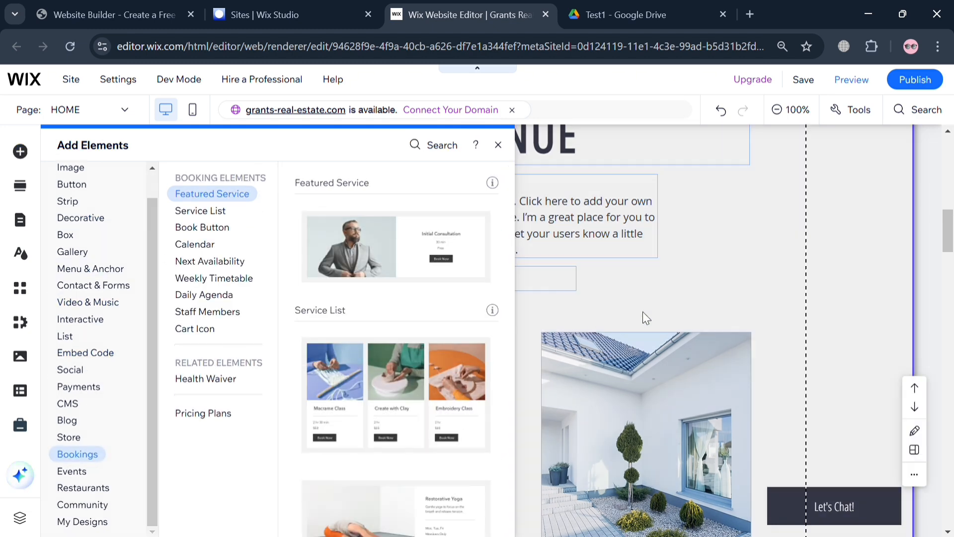
left_click(642, 311)
scroll(625, 382, "up", 5)
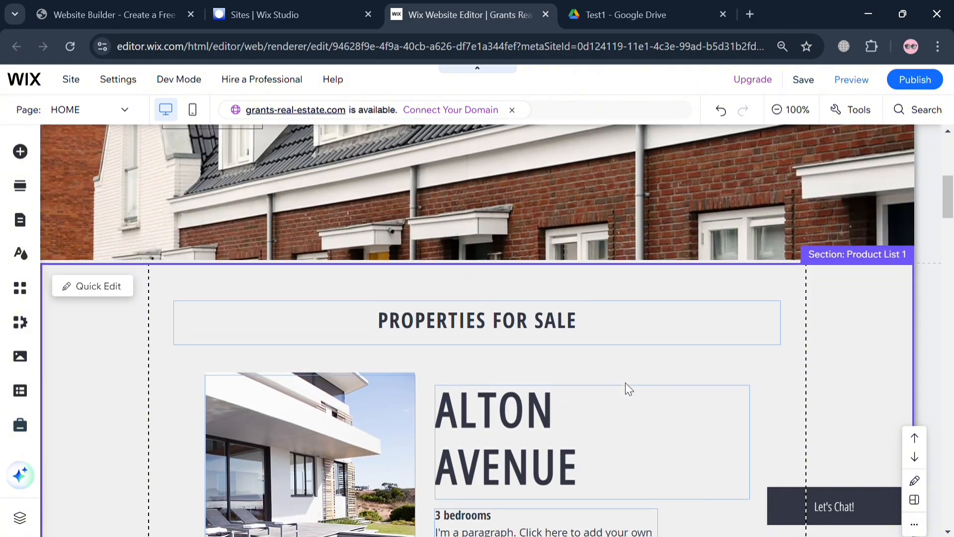
scroll(625, 383, "down", 3)
Delete the Alton Avenue image, its texts, the Properties For Sale heading and the $500,000 price.
left_click(263, 362)
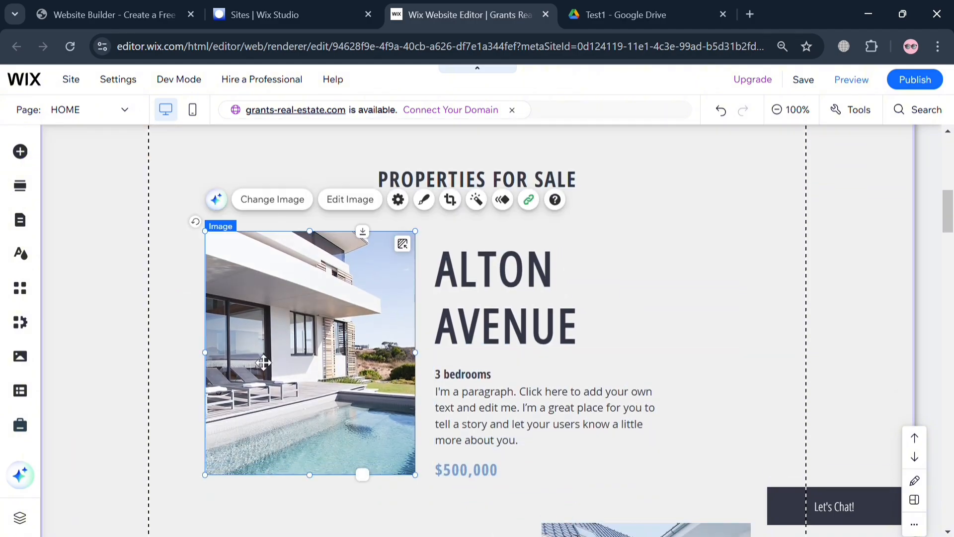
key("Delete")
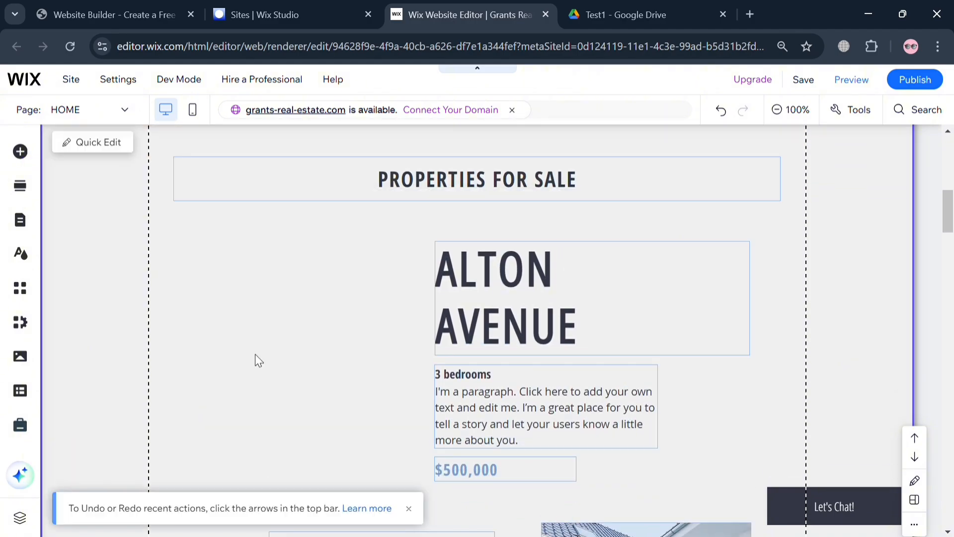
left_click_drag(157, 190, 518, 426)
key("Delete")
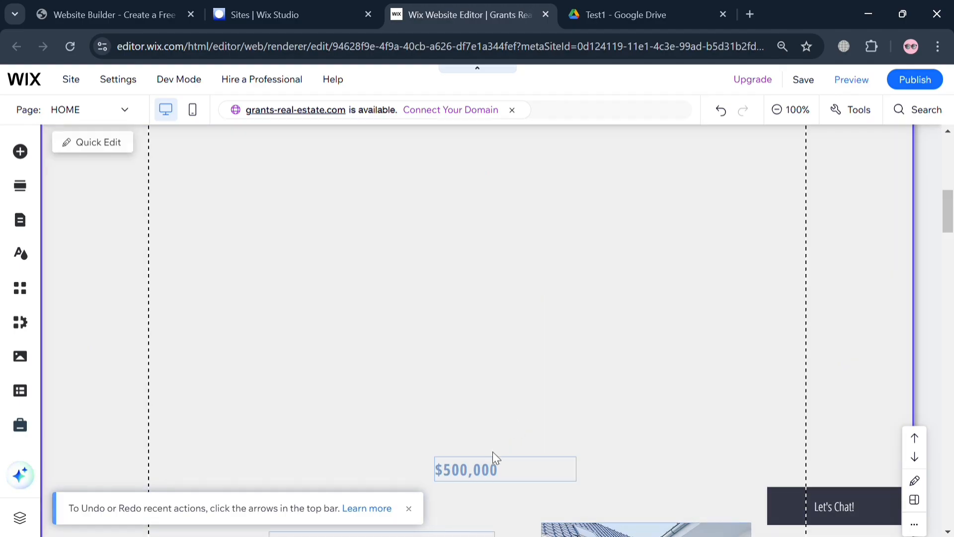
left_click(496, 473)
key("Delete")
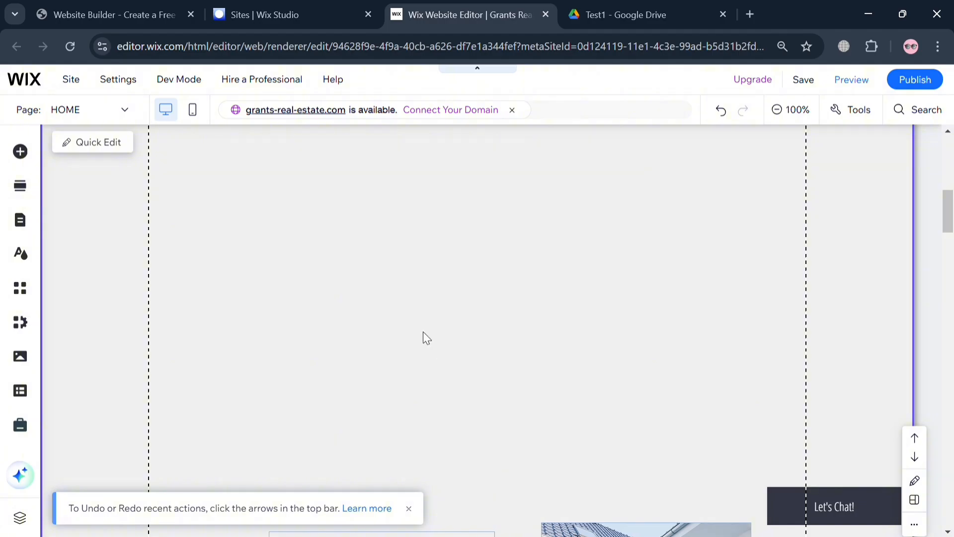
scroll(427, 338, "up", 2)
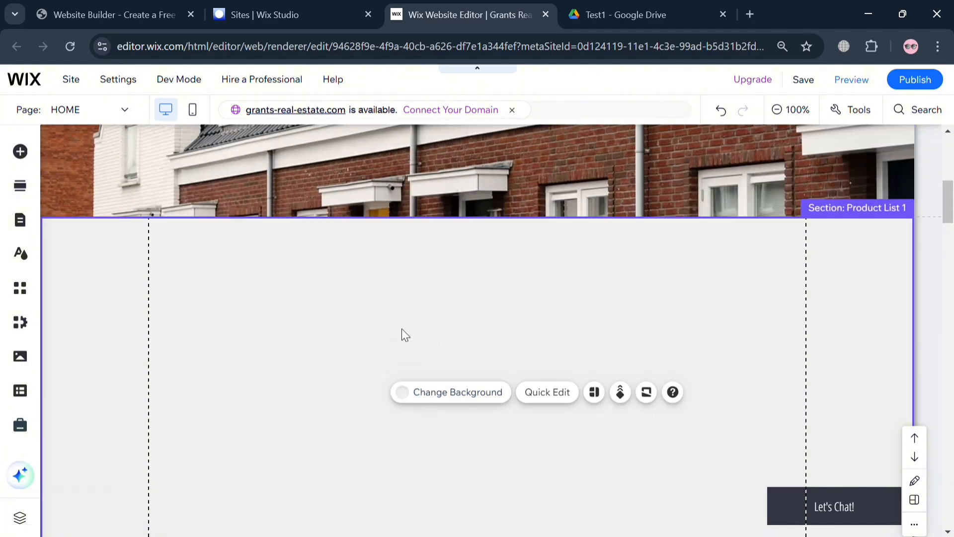
Add a Heading 4 text element to the emptied Product List section.
left_click(21, 151)
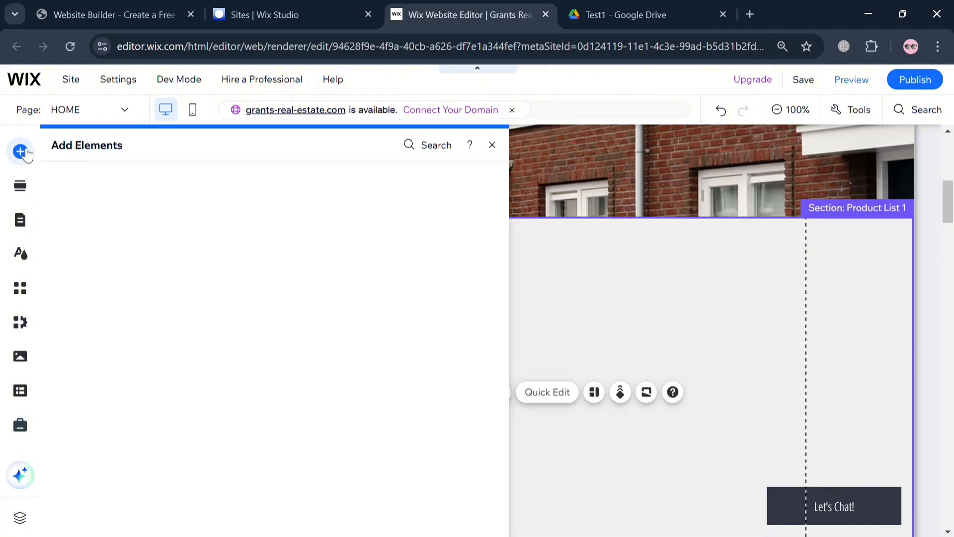
mouse_move(76, 188)
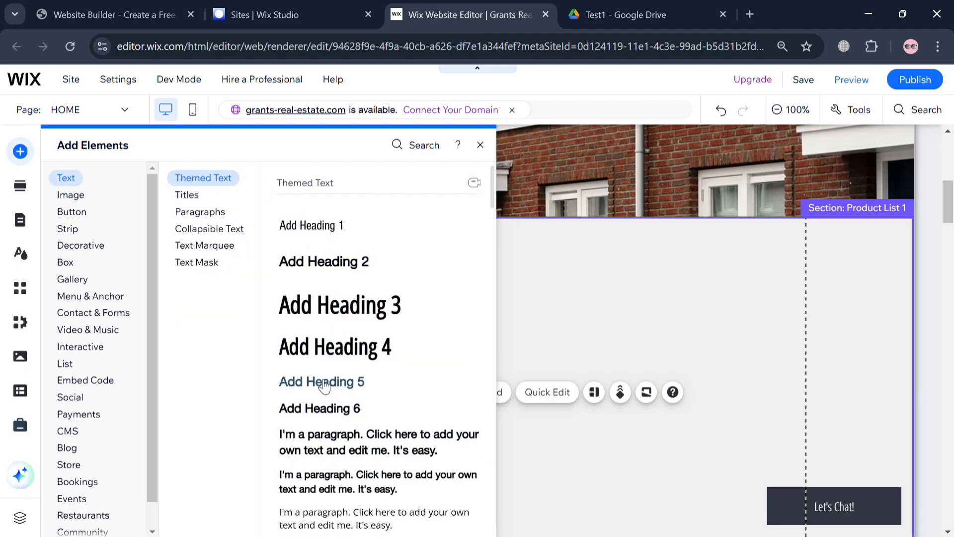
left_click(340, 355)
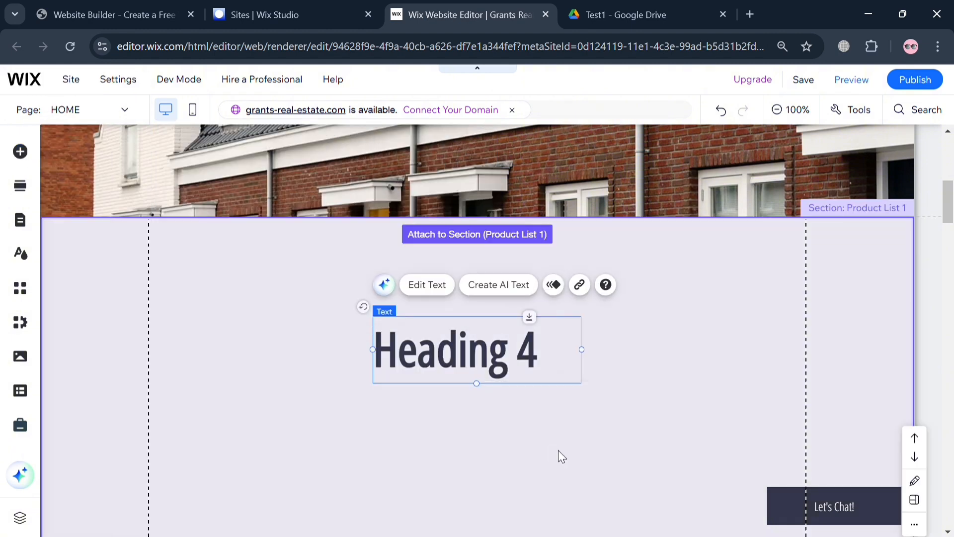
Change the heading text to 'Link to view the offer' and widen it to one line.
double_click(546, 345)
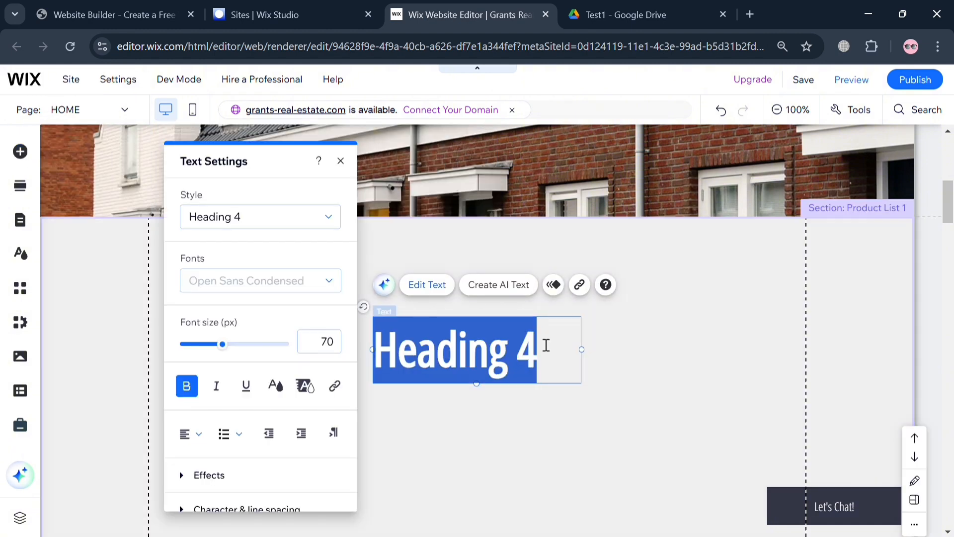
type("Link to")
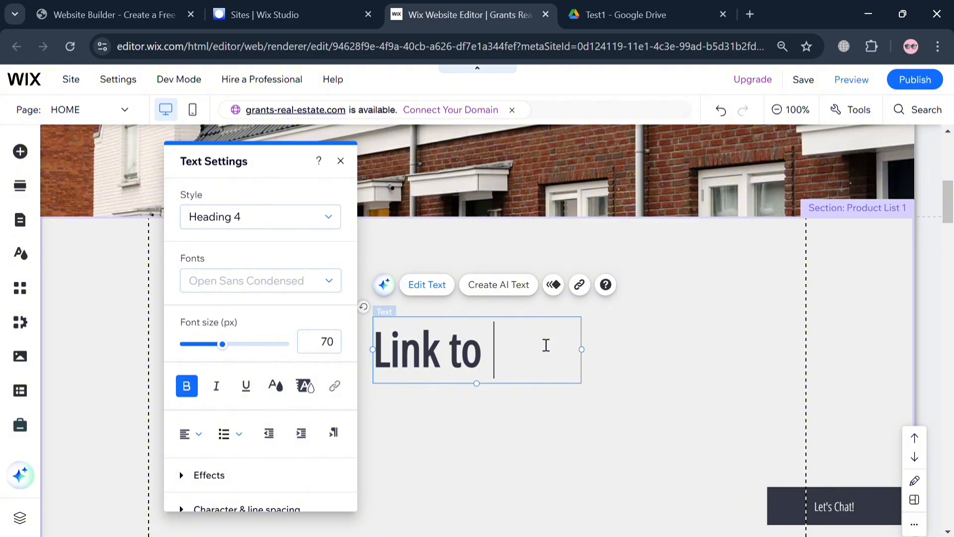
type("vid")
key("BackSpace")
type("ew ")
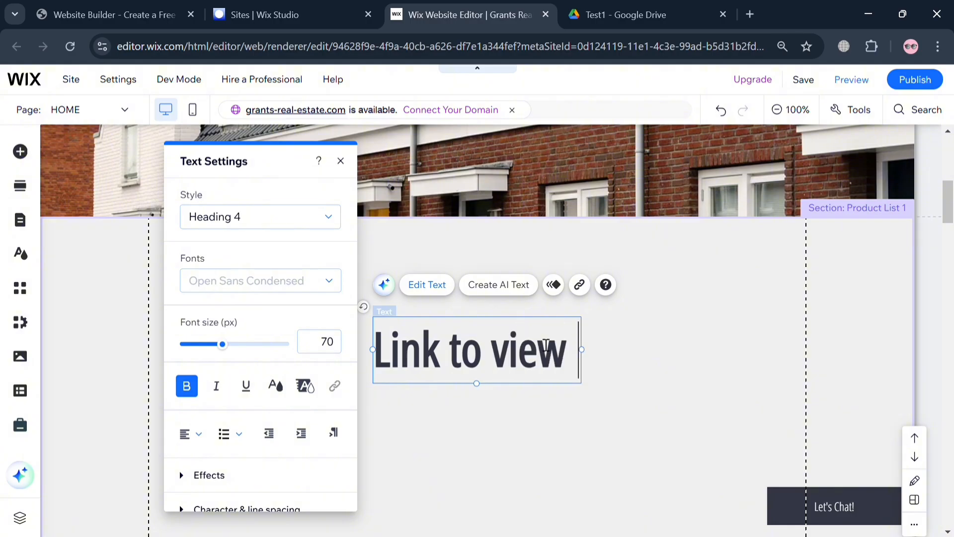
type("the of")
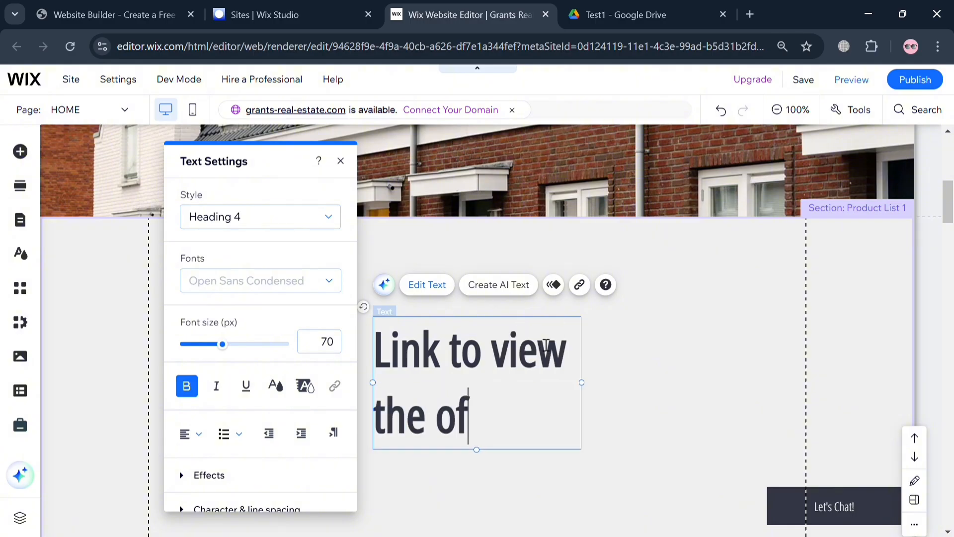
type("fer")
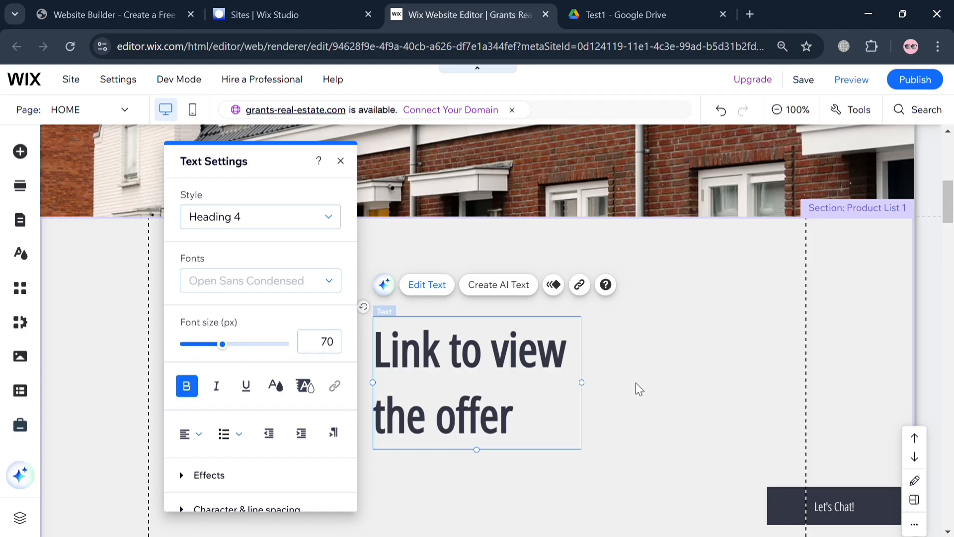
left_click_drag(582, 382, 756, 373)
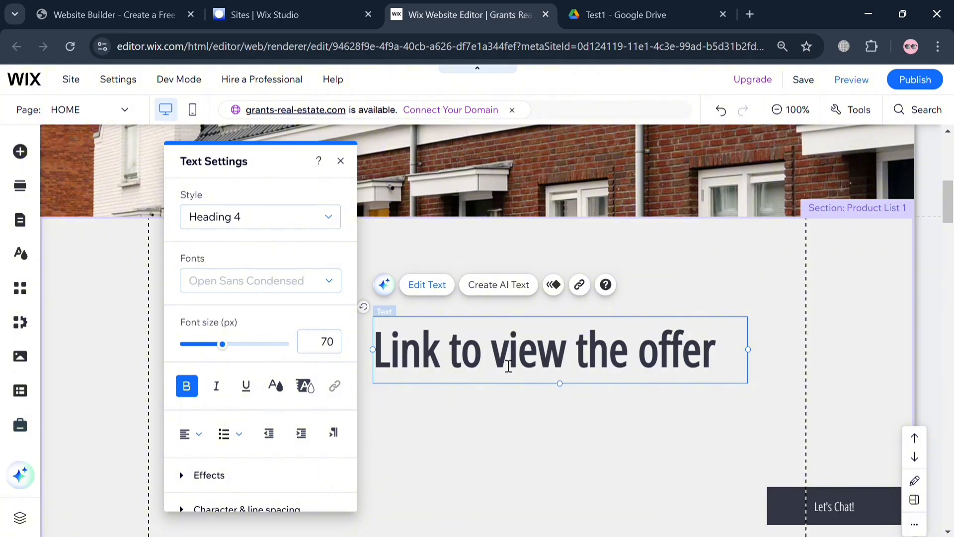
left_click(440, 418)
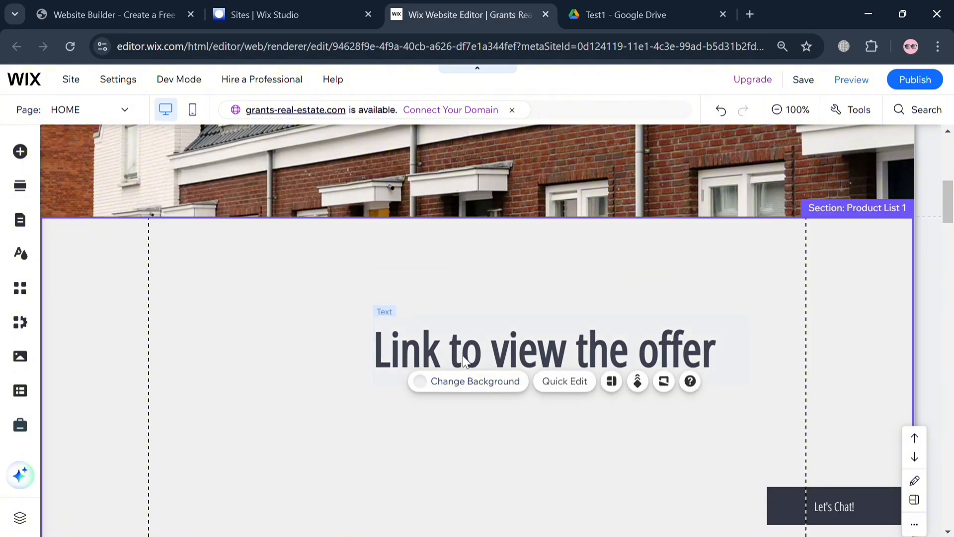
Move the heading higher, open its link options, and switch to Google Drive's Test1 folder.
left_click_drag(464, 362, 407, 294)
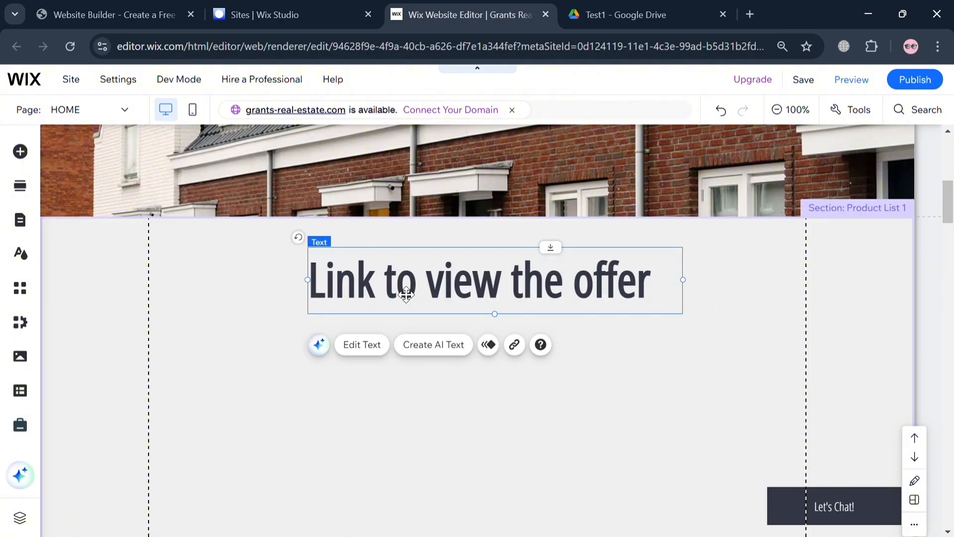
double_click(447, 298)
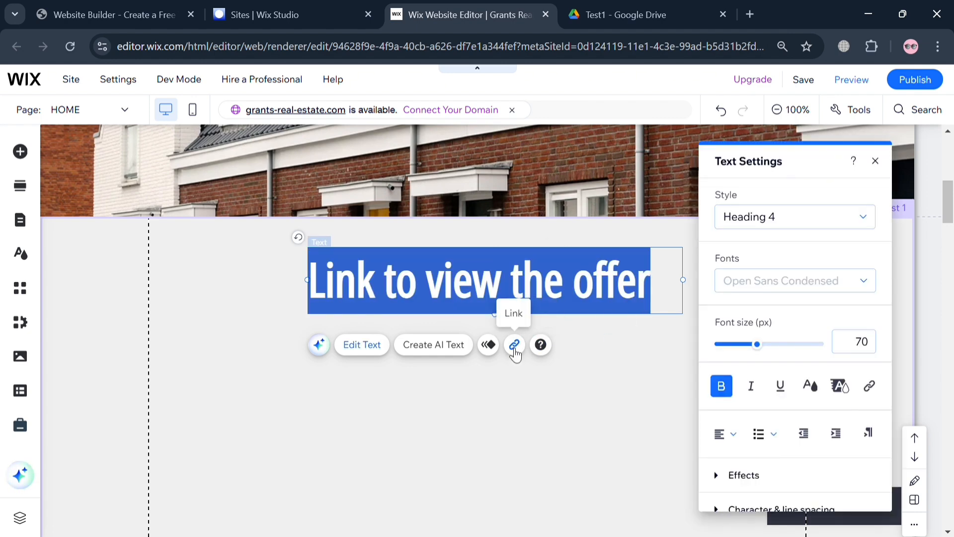
left_click(515, 354)
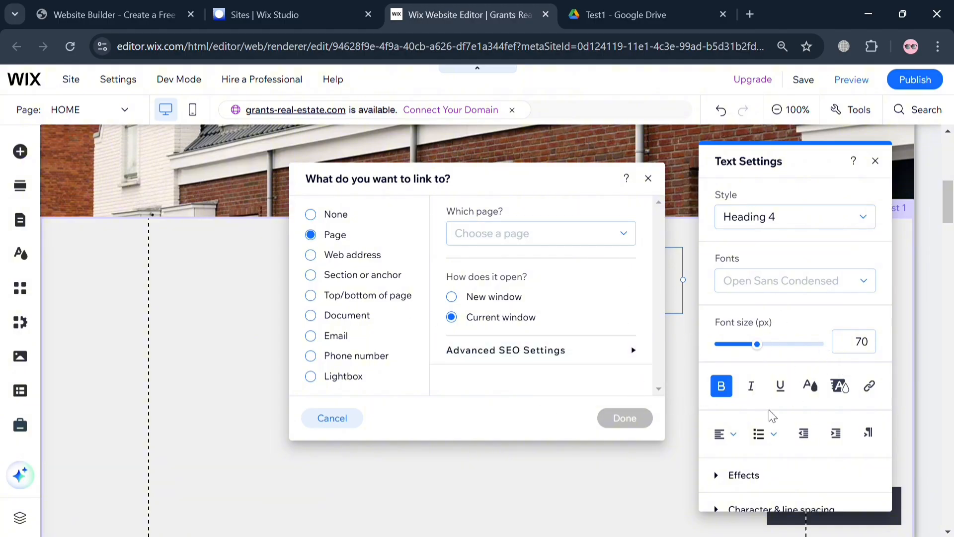
left_click(677, 7)
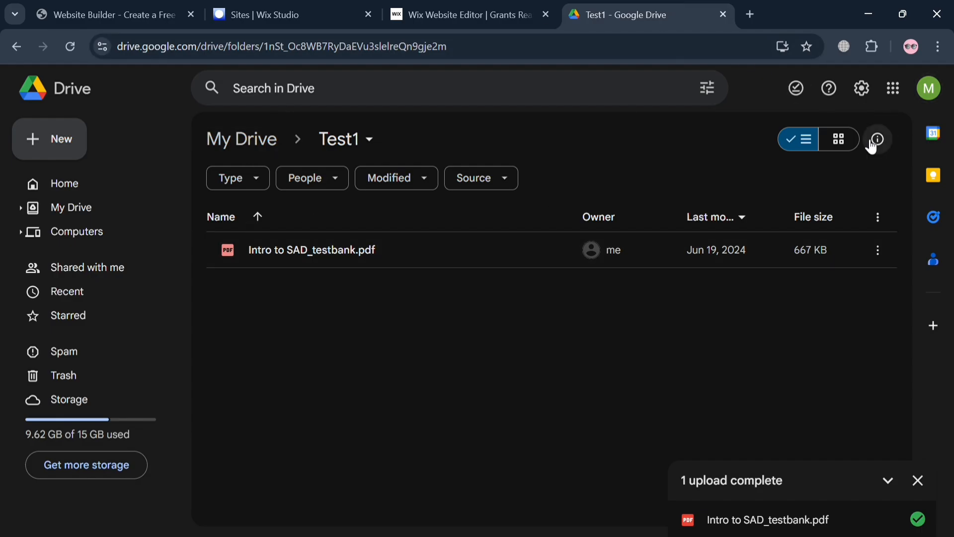
Set Intro to SAD_testbank.pdf's general access to Anyone with the link.
left_click(753, 252)
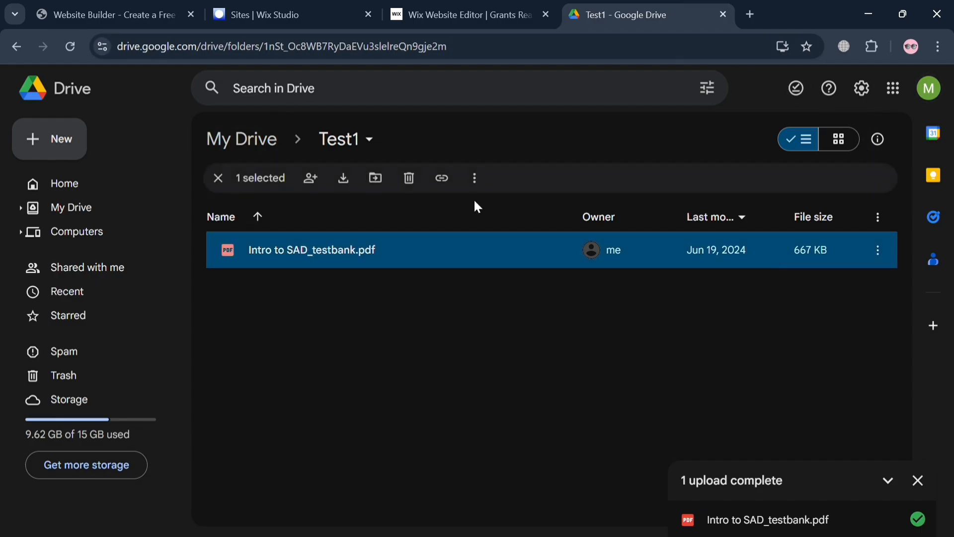
left_click(883, 257)
mouse_move(702, 412)
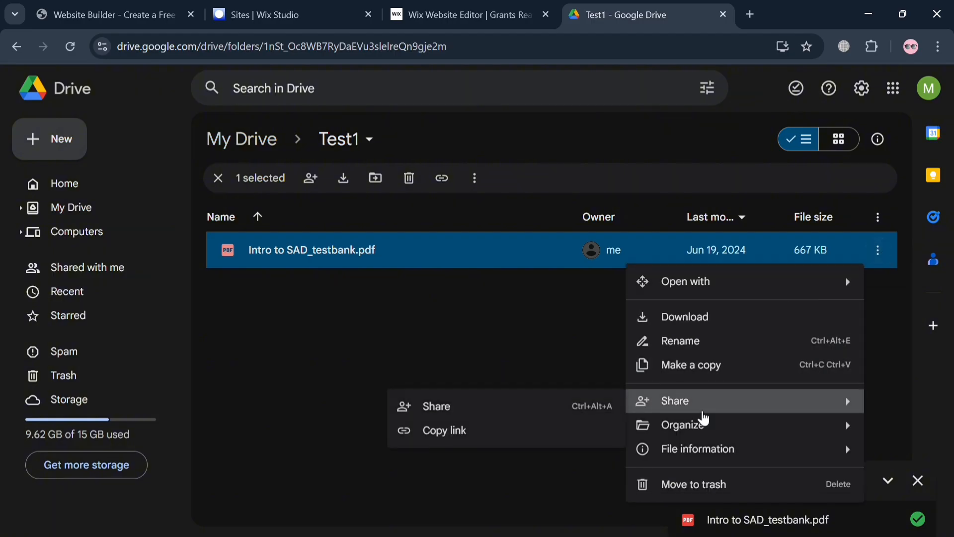
left_click(562, 413)
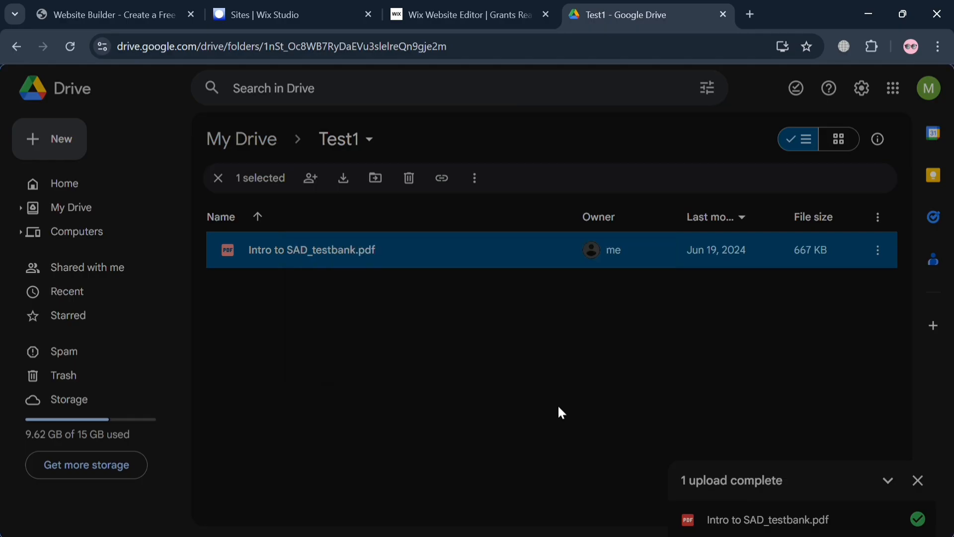
left_click(393, 364)
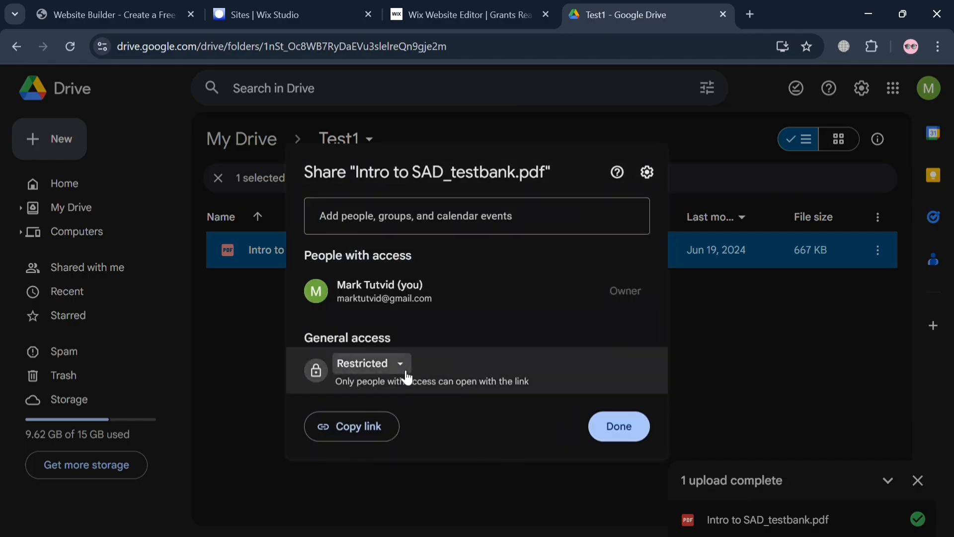
left_click(420, 435)
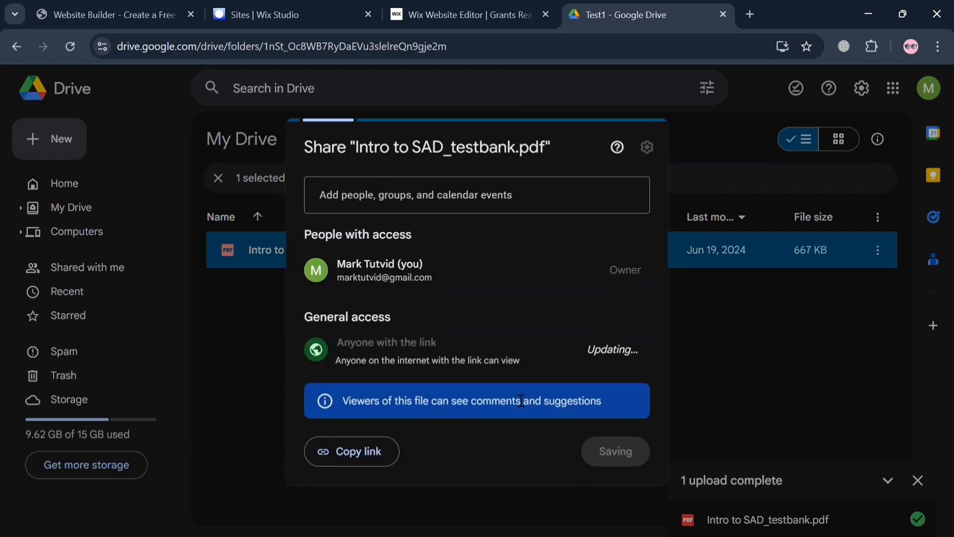
Set the link role to Viewer and copy the PDF's share link.
left_click(631, 360)
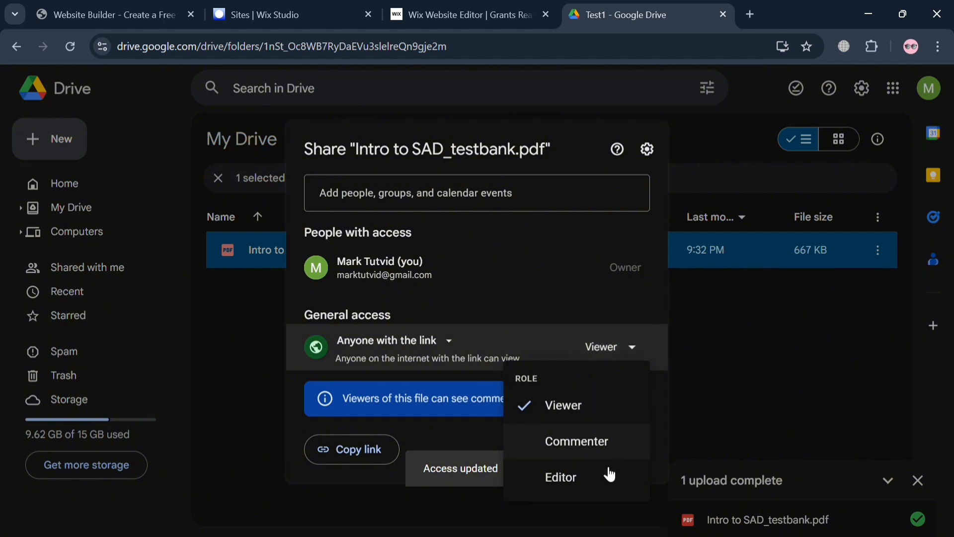
left_click(561, 478)
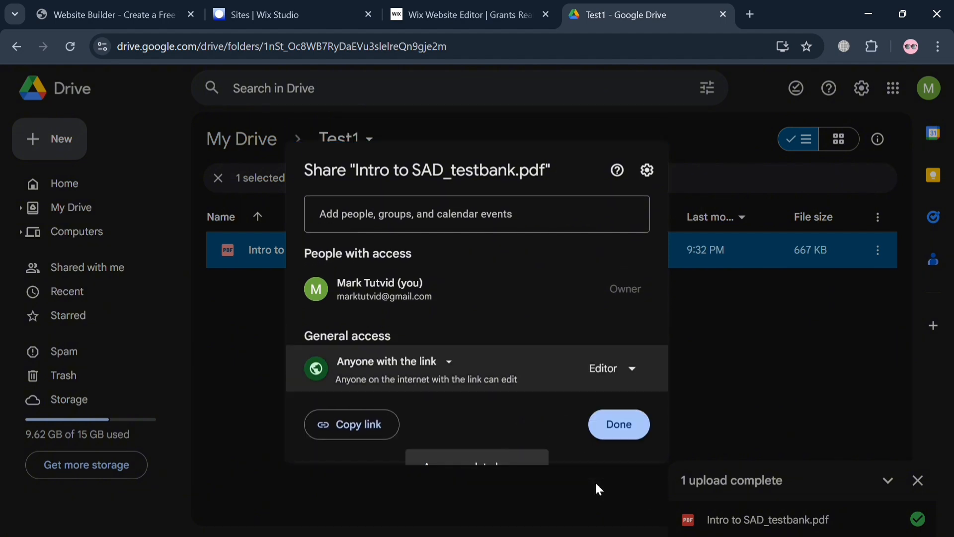
left_click(376, 435)
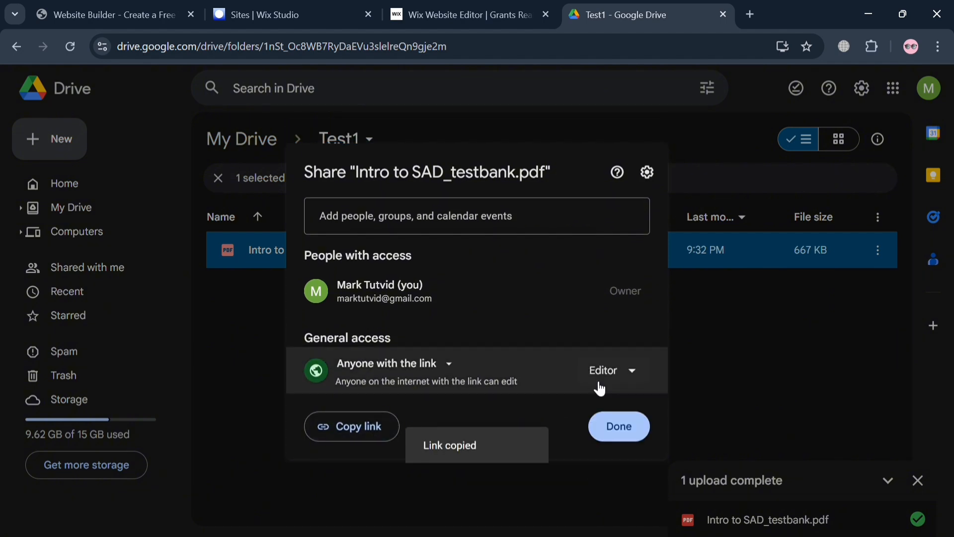
left_click(621, 380)
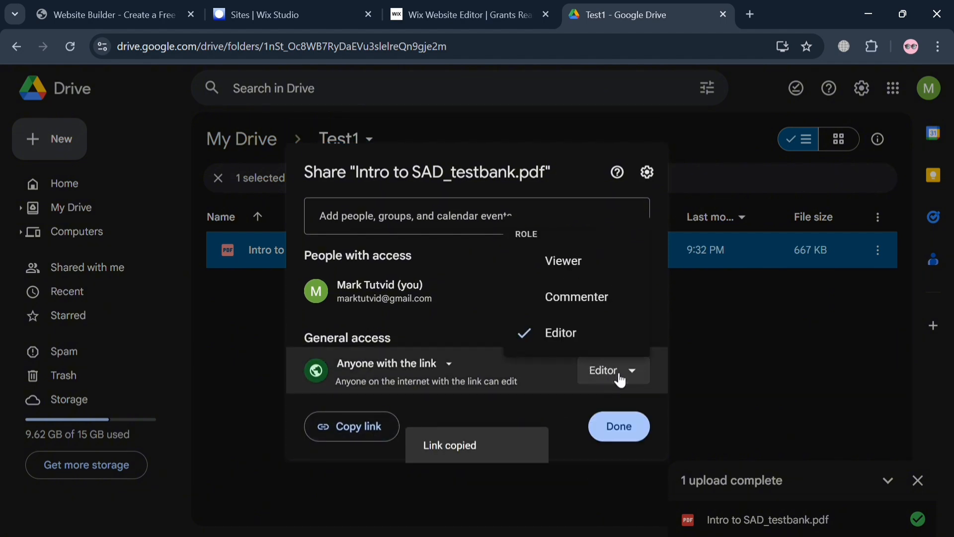
left_click(595, 269)
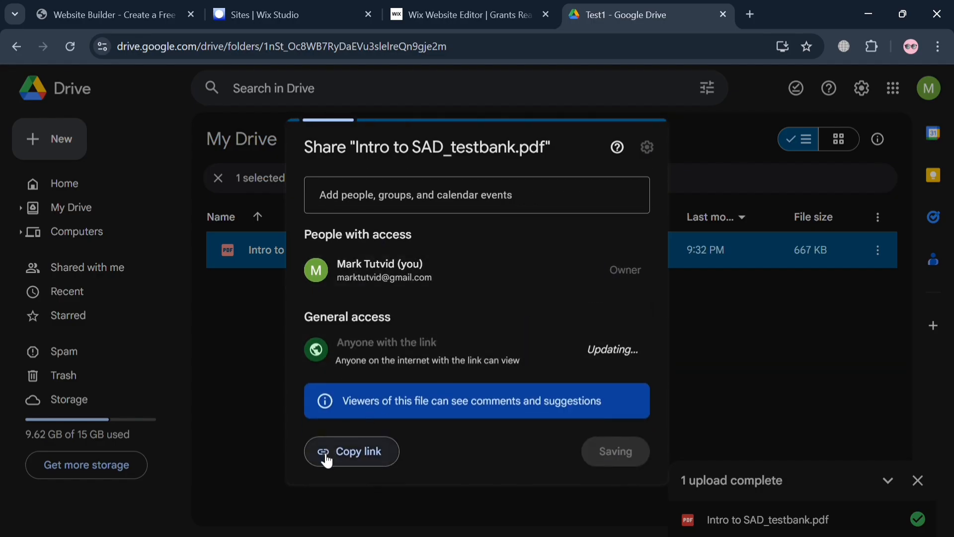
left_click(368, 455)
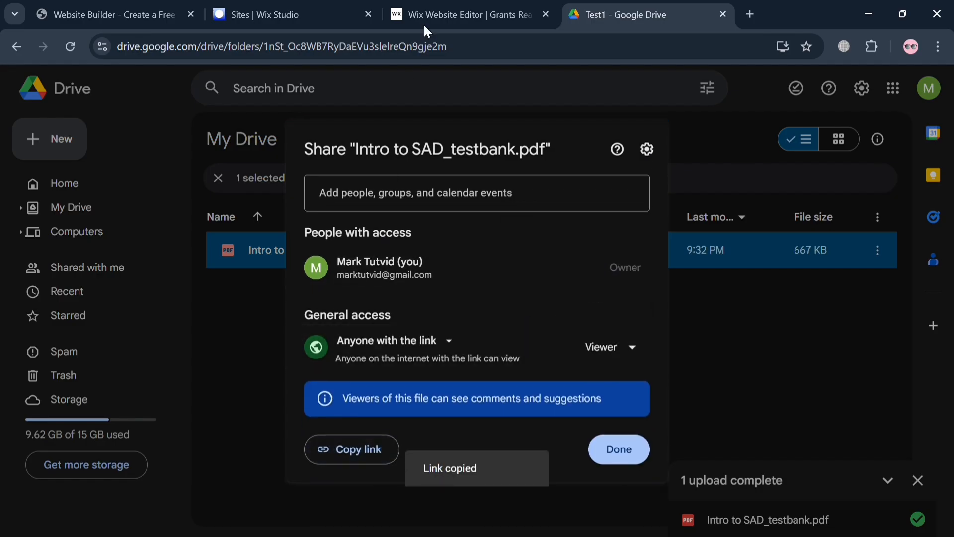
Back in the editor, reopen the heading's link options and make it open in a new window.
left_click(452, 6)
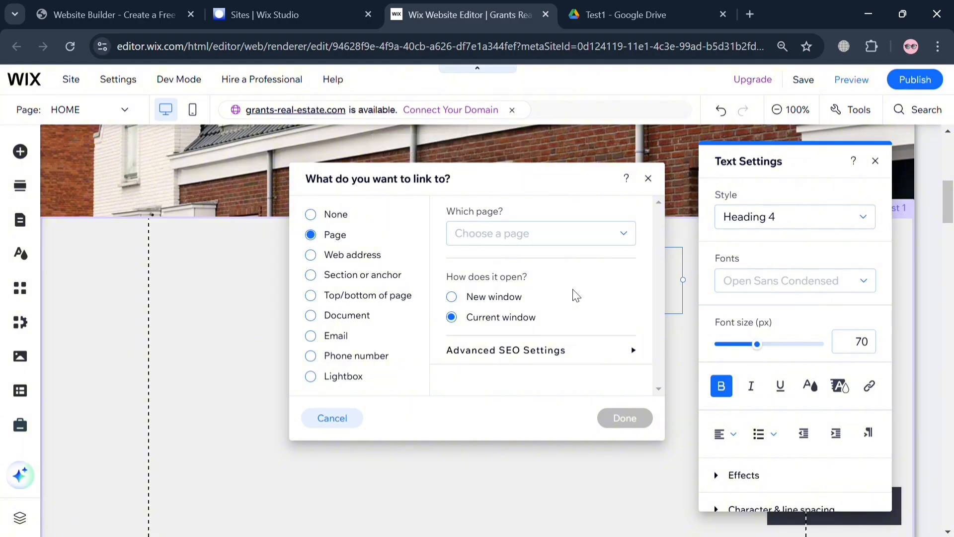
left_click(649, 180)
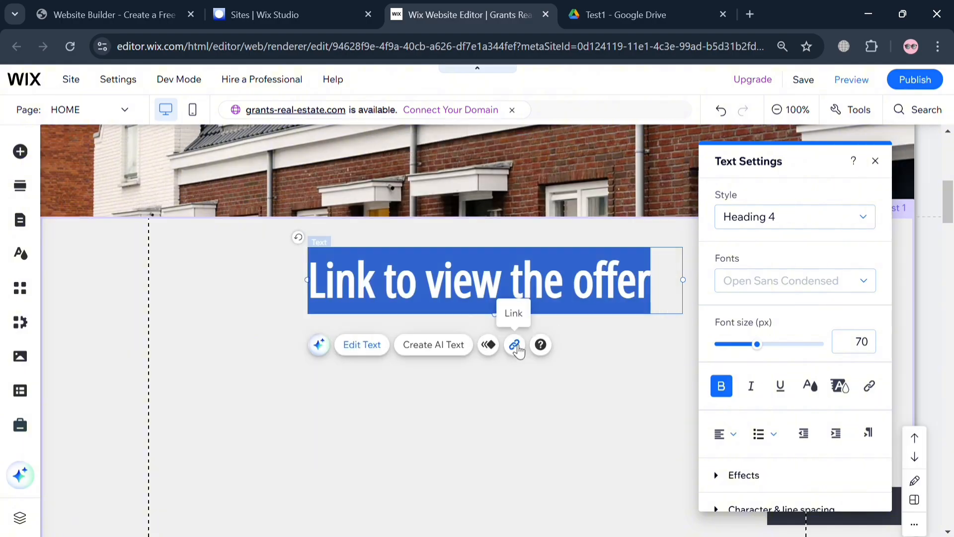
left_click(515, 346)
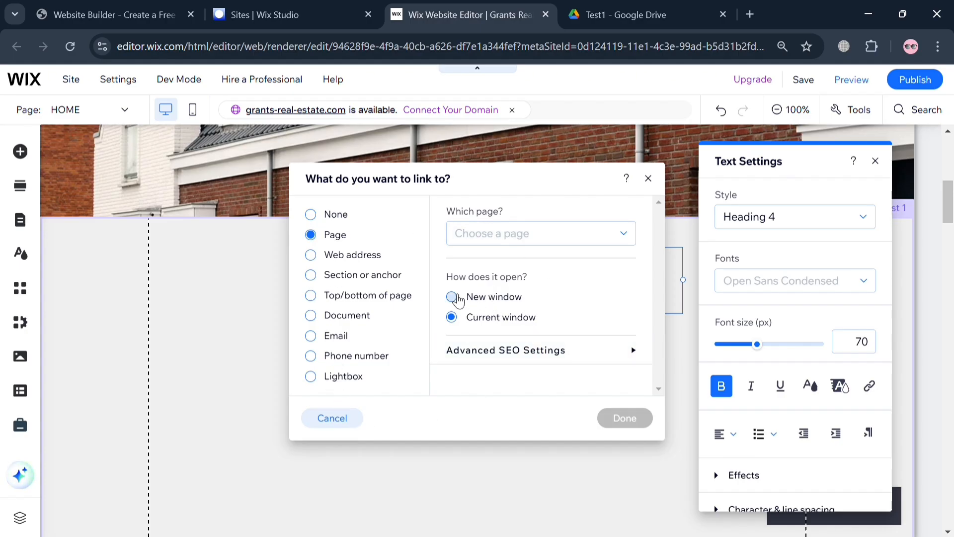
left_click(455, 297)
Link the heading to the pasted Drive share URL as a web address and close Text Settings.
scroll(506, 327, "down", 1)
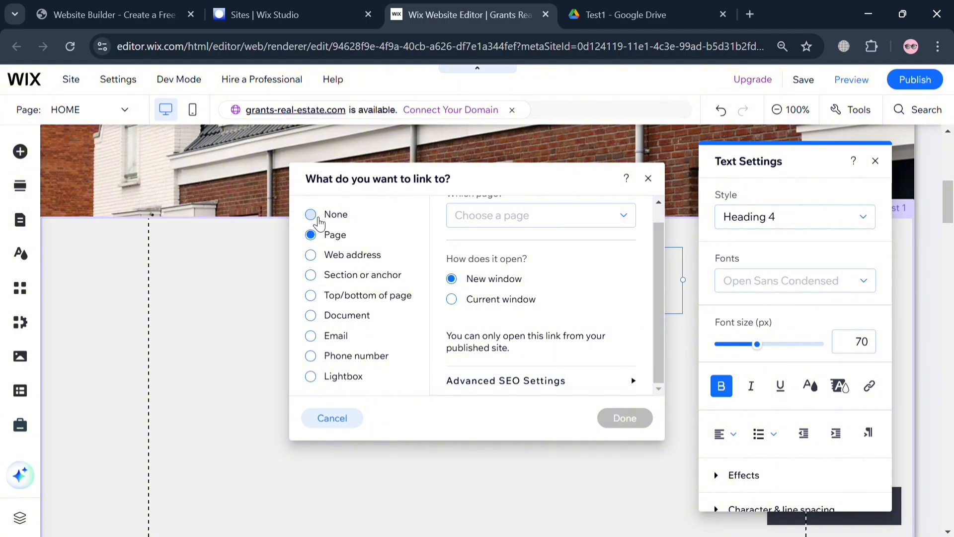
left_click(311, 215)
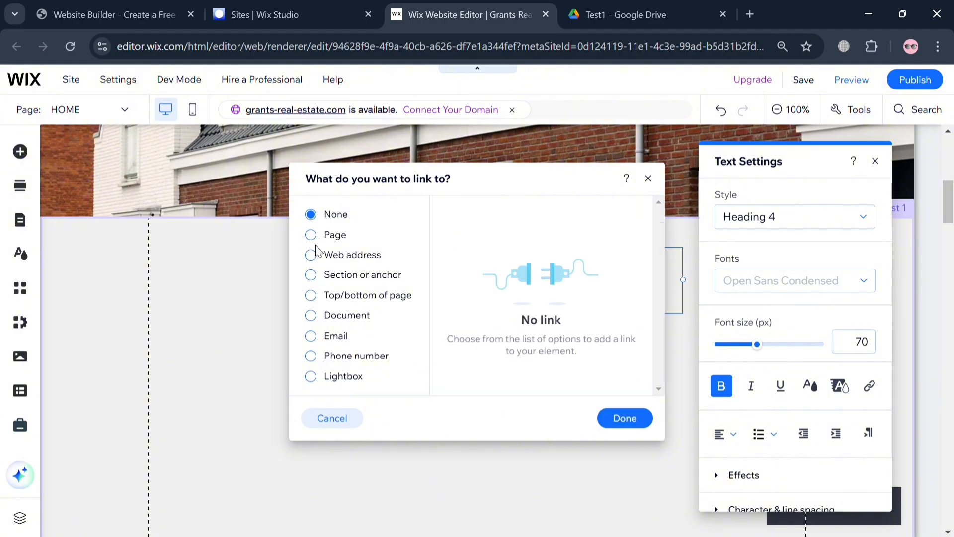
left_click(319, 239)
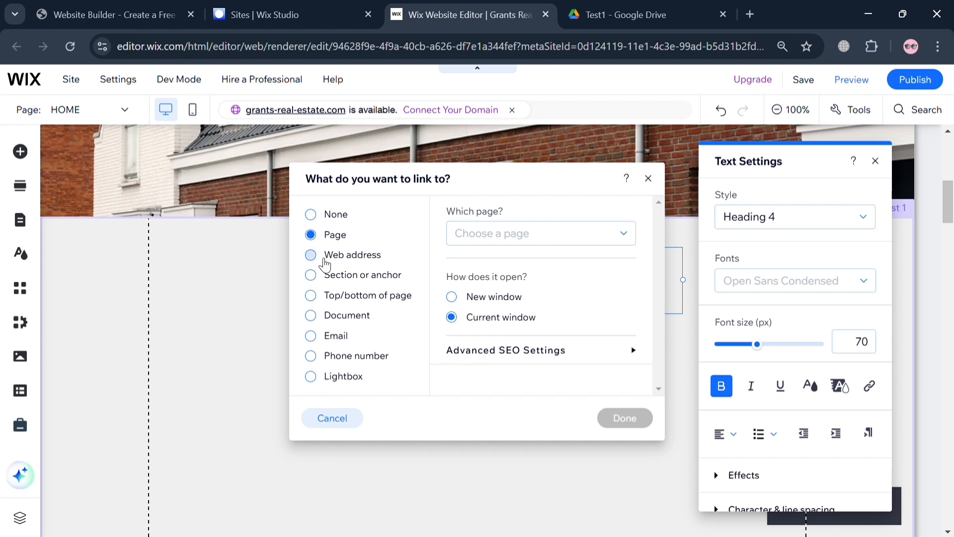
left_click(324, 259)
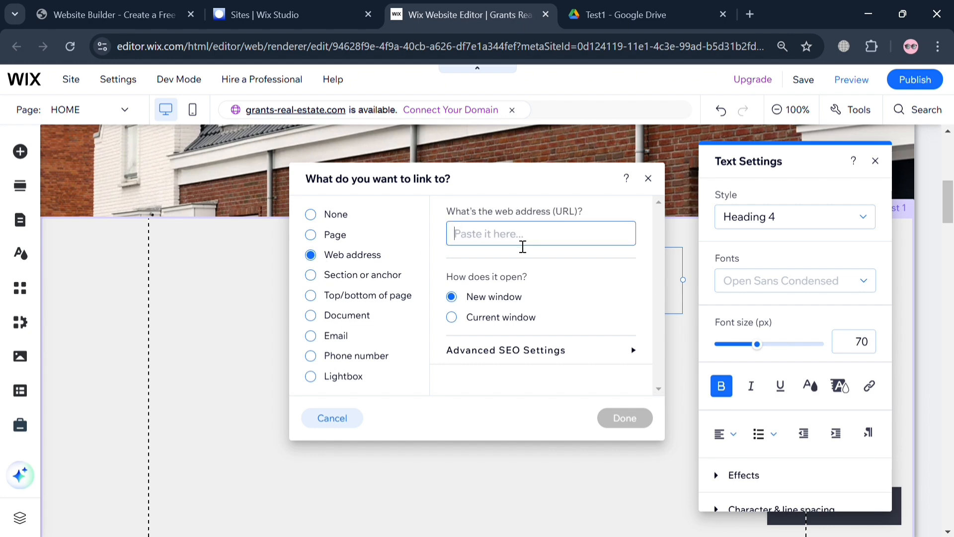
key("ctrl+v")
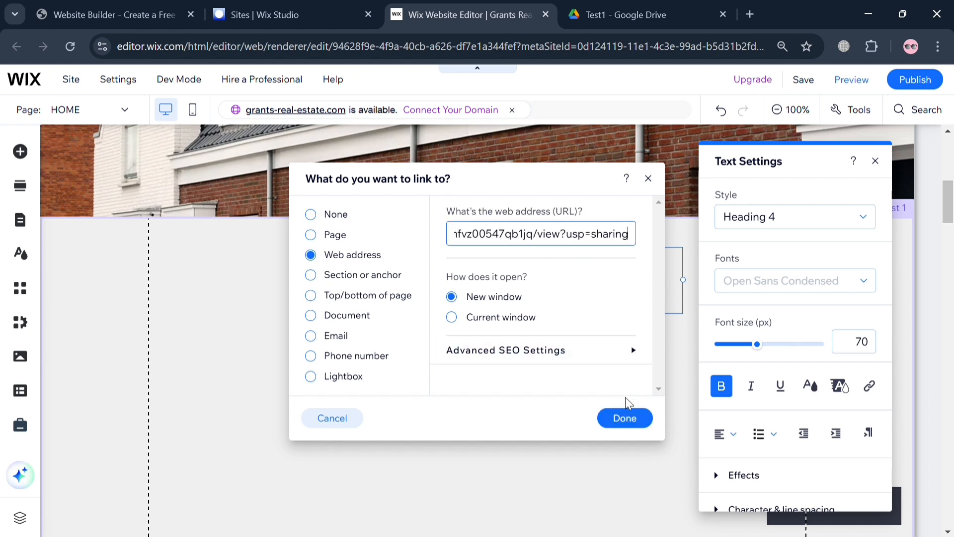
left_click(629, 422)
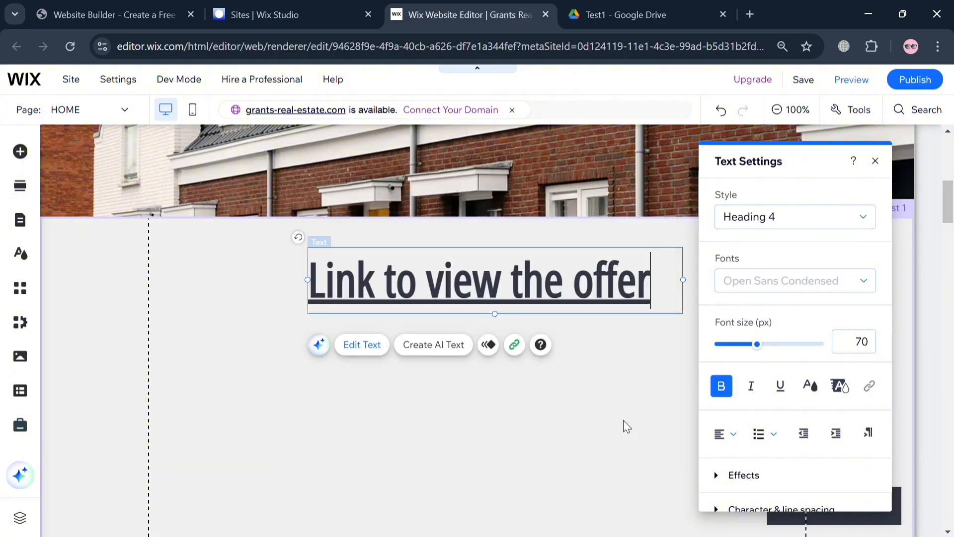
left_click(587, 410)
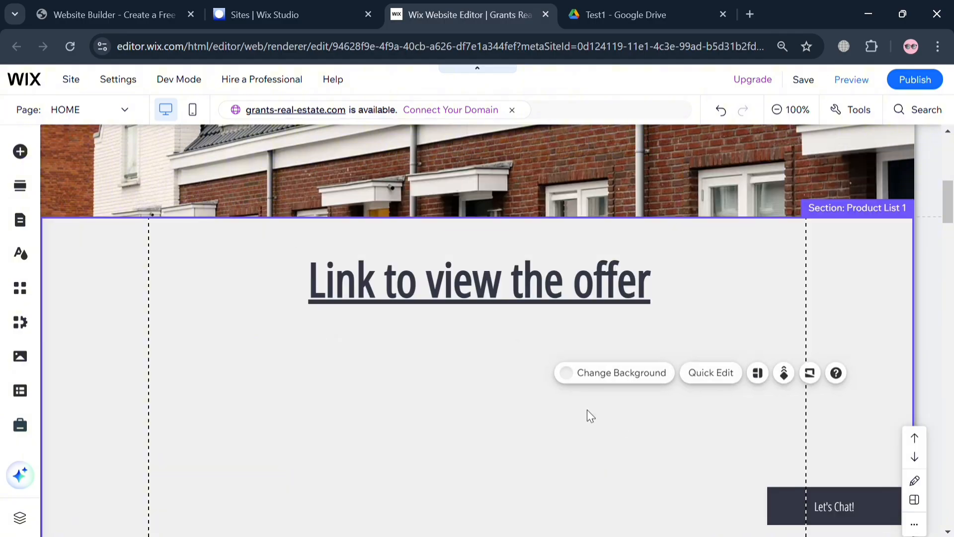
left_click(541, 281)
Confirm the PDF's Anyone with the link – Viewer sharing, deselect the Wix heading, and return to Test1.
left_click(640, 5)
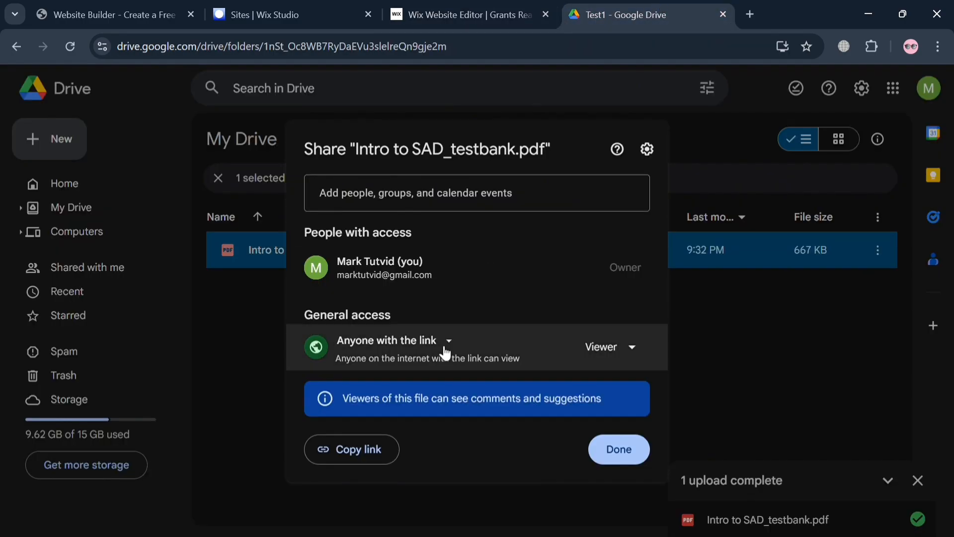
left_click(634, 456)
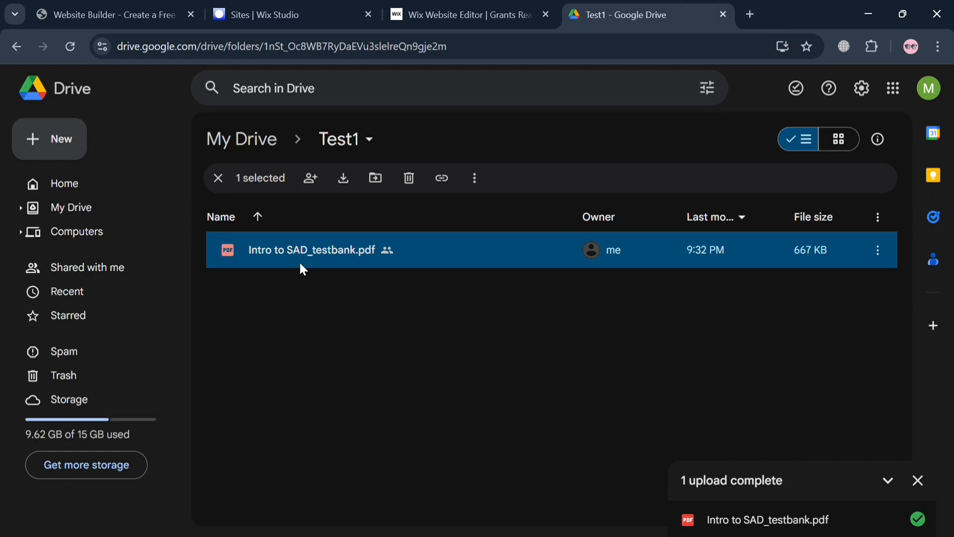
left_click(522, 8)
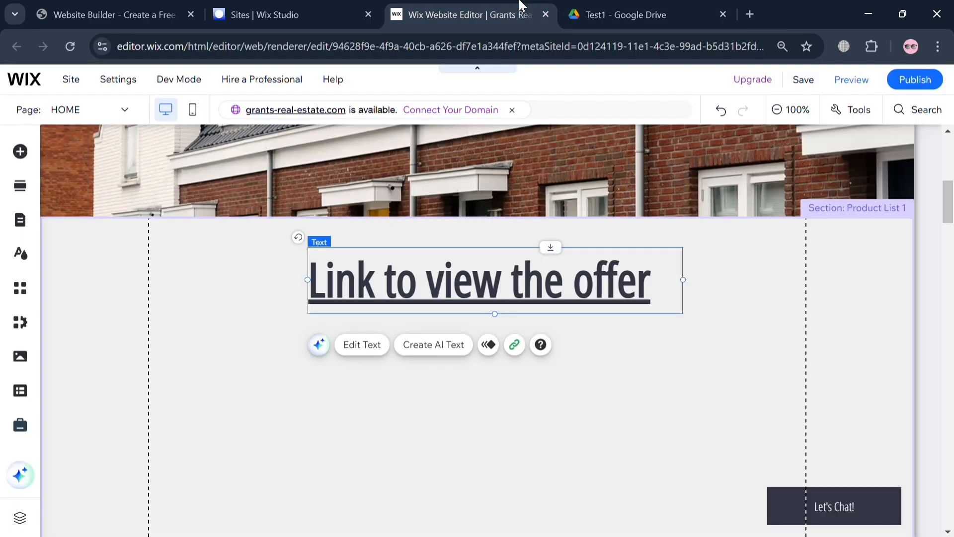
left_click(595, 389)
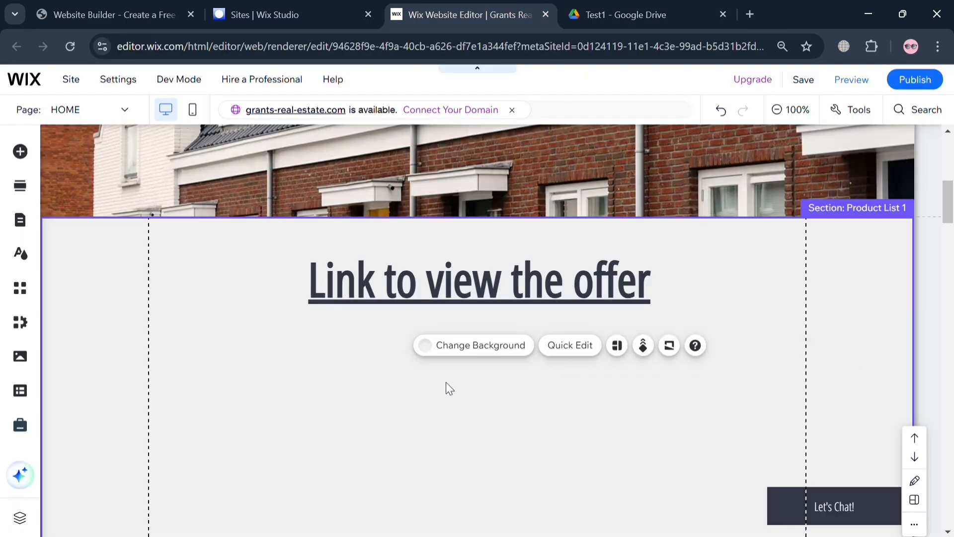
left_click(703, 7)
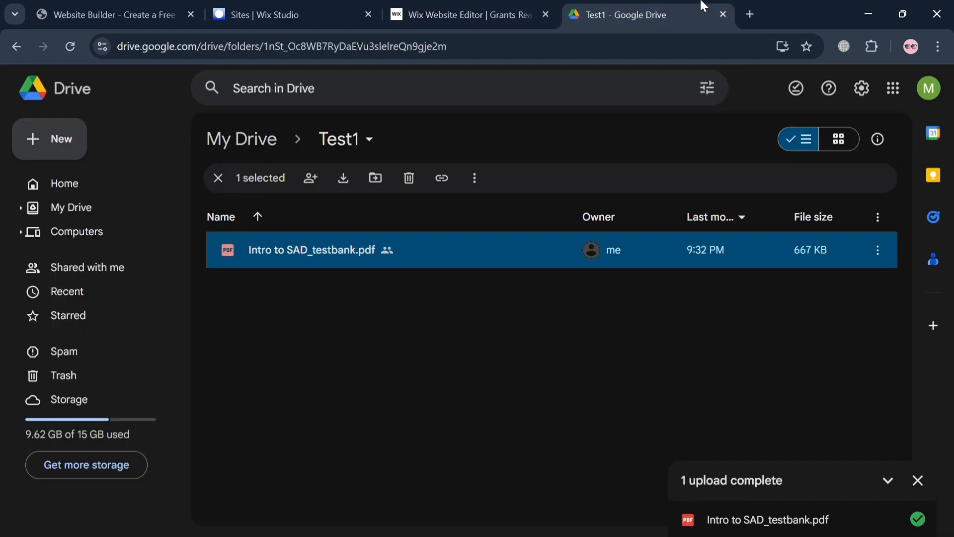
left_click(878, 250)
left_click(362, 253)
Open the PDF in its own window and copy its iframe code from Embed item.
double_click(476, 251)
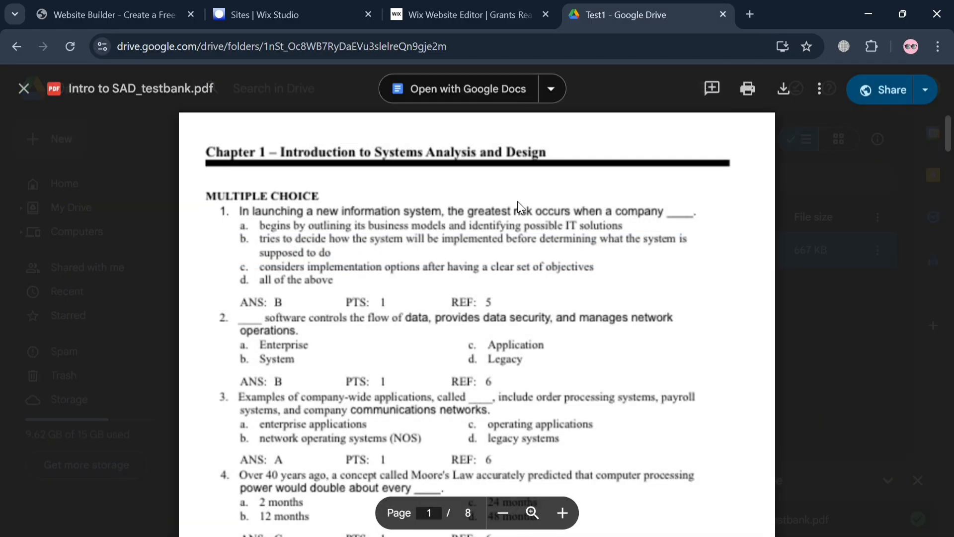
left_click(821, 90)
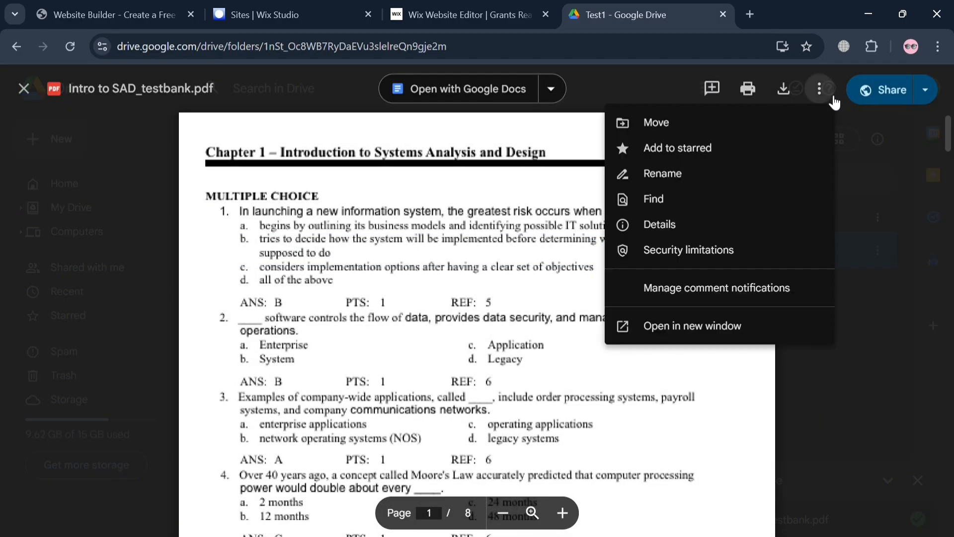
left_click(726, 328)
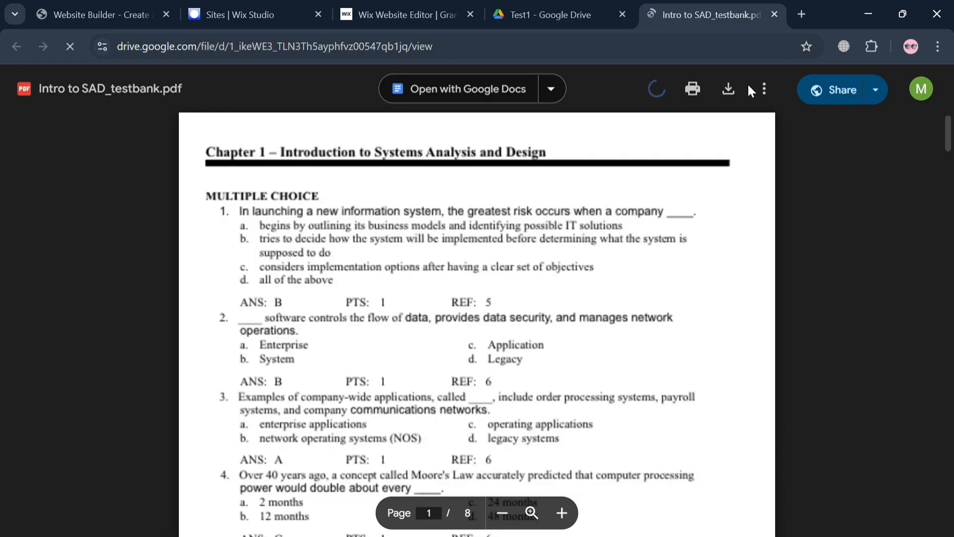
left_click(772, 102)
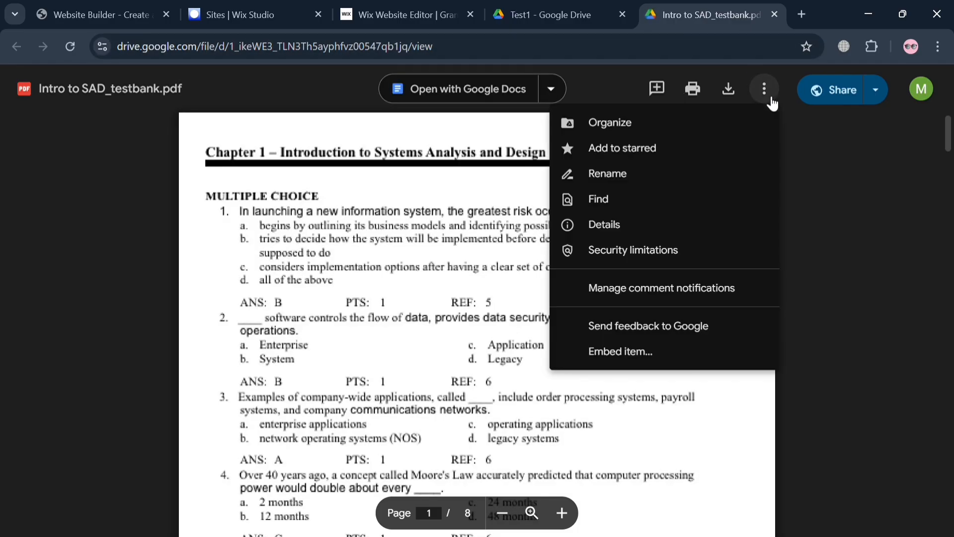
left_click(647, 369)
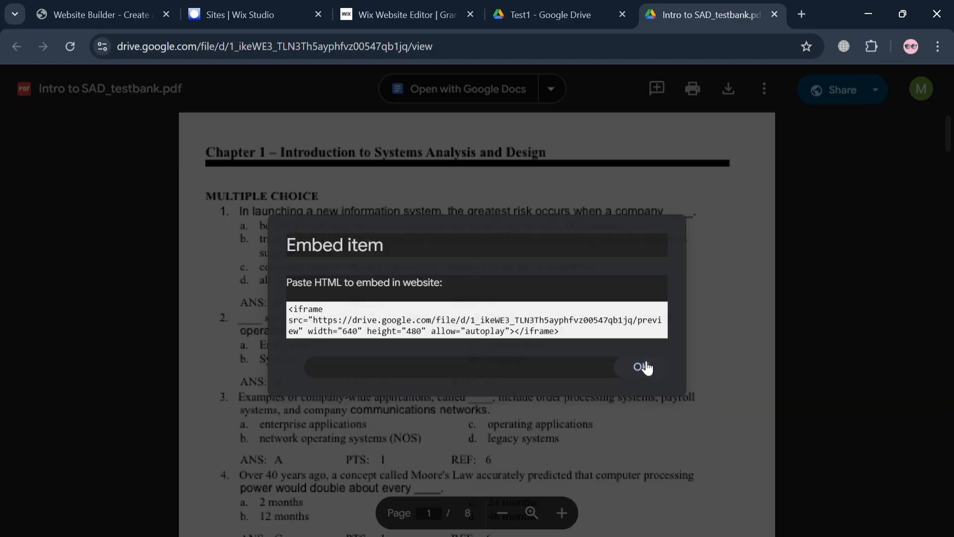
triple_click(496, 332)
key("ctrl+c")
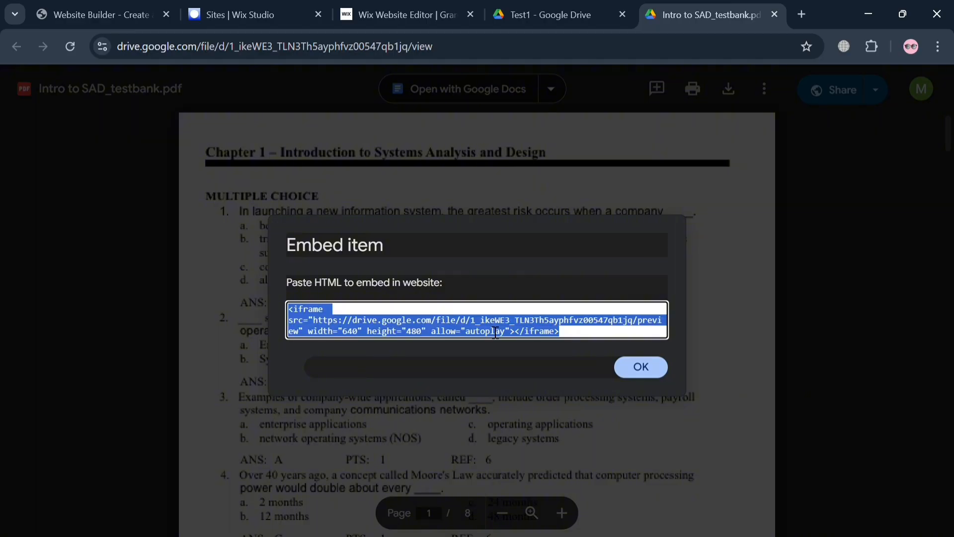
left_click(655, 368)
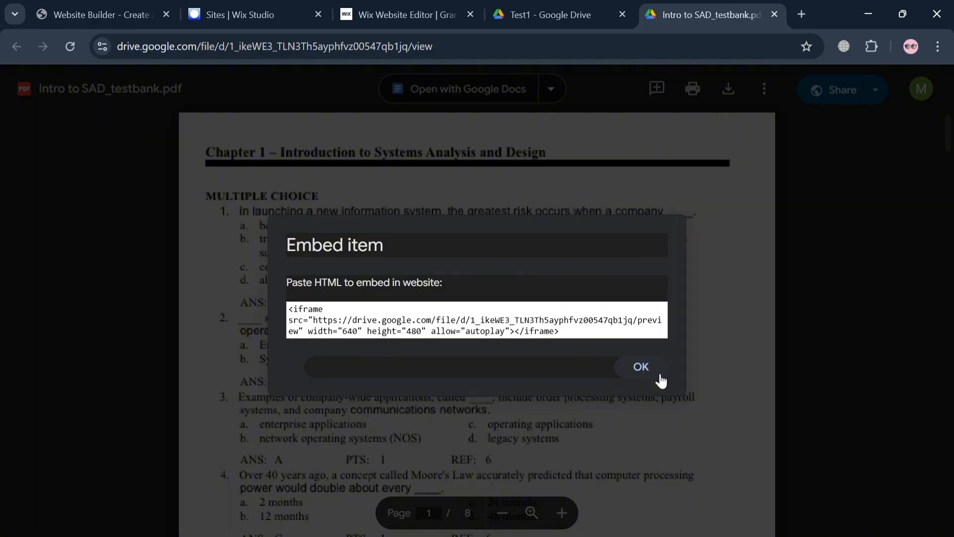
left_click(399, 6)
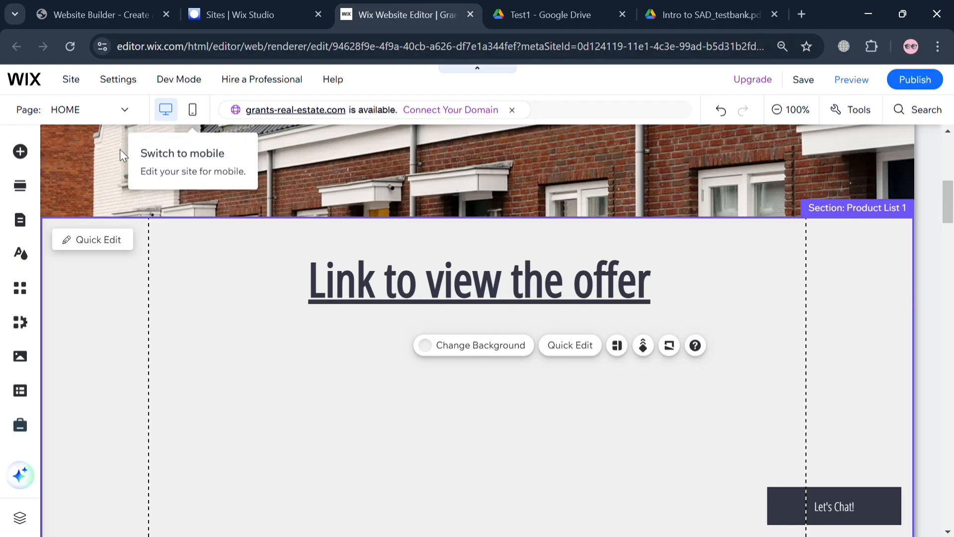
Add an Embed HTML element under the heading and paste the Drive PDF's iframe code into it.
left_click(21, 153)
left_click(94, 312)
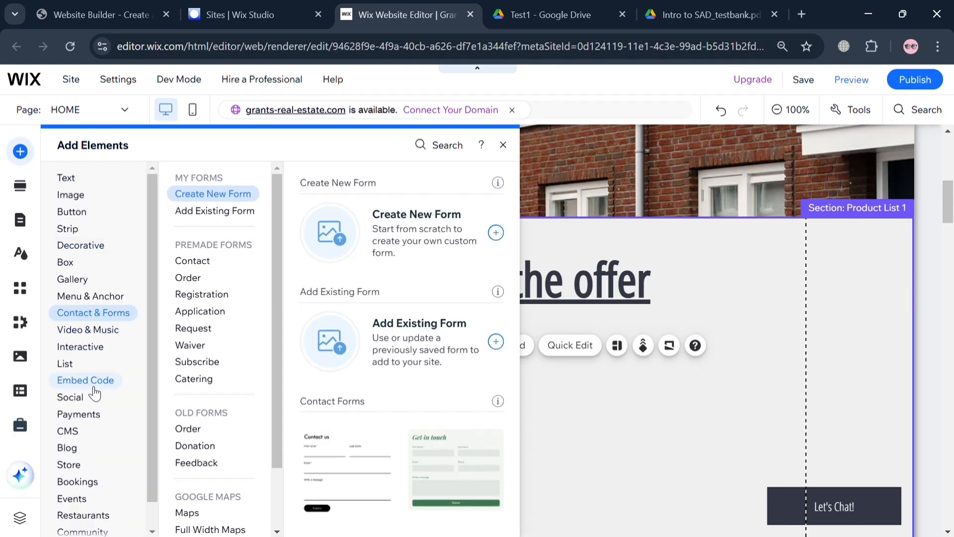
left_click(70, 396)
left_click(93, 313)
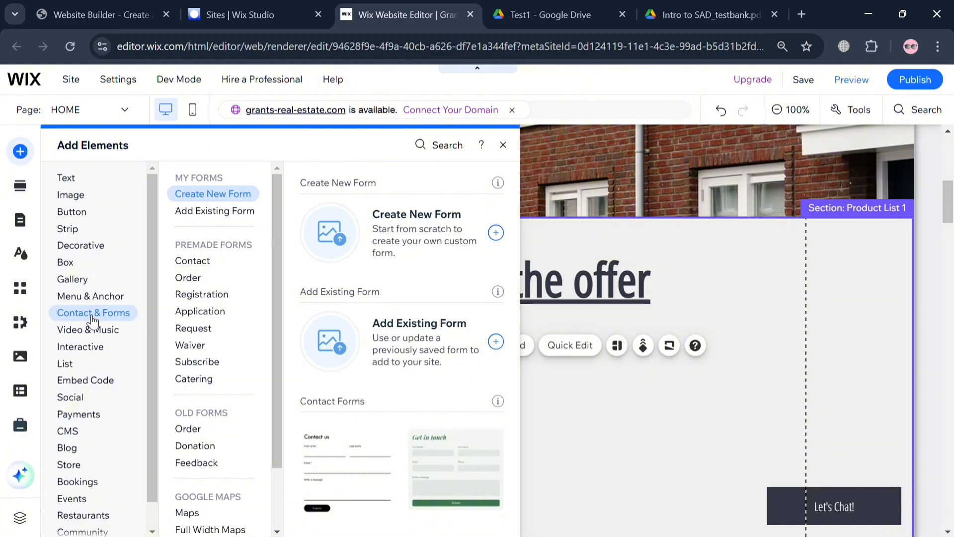
left_click(90, 330)
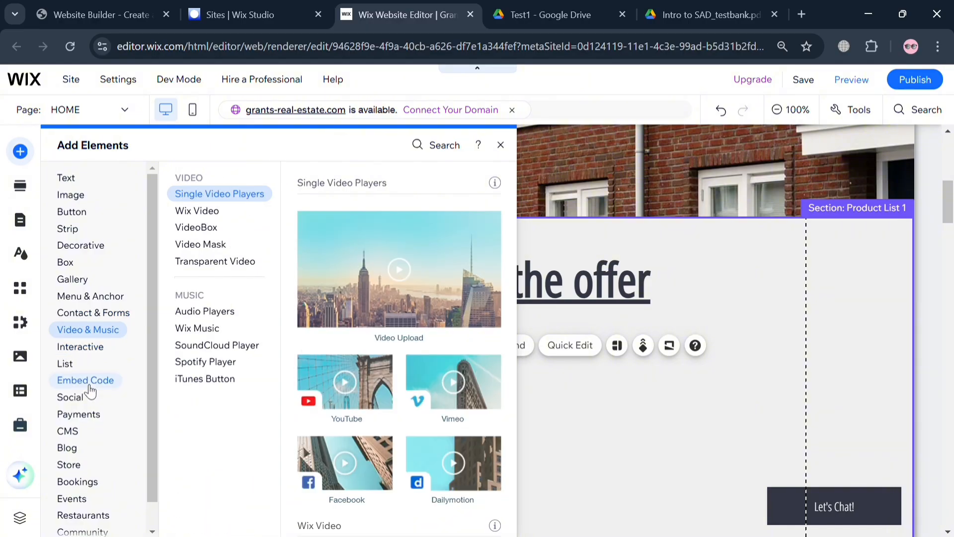
left_click(86, 381)
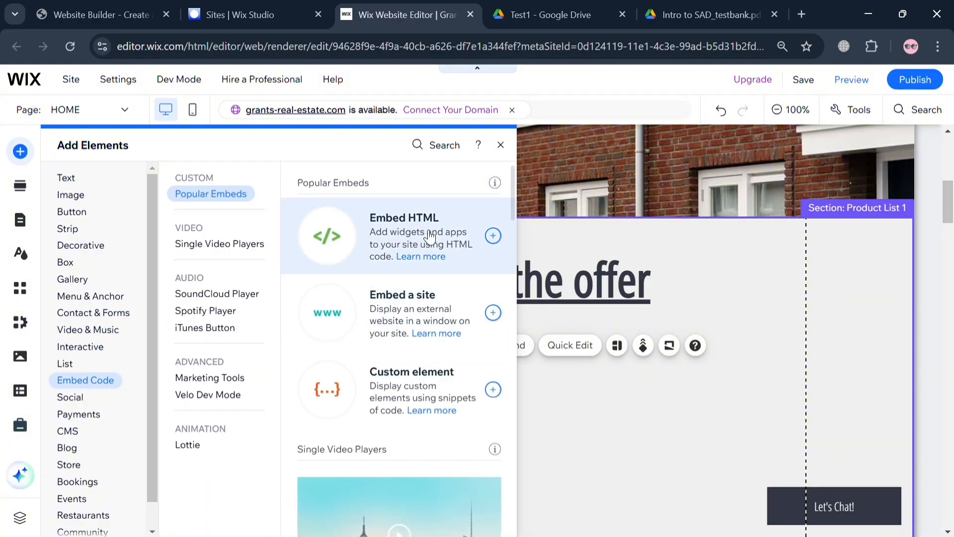
left_click(454, 233)
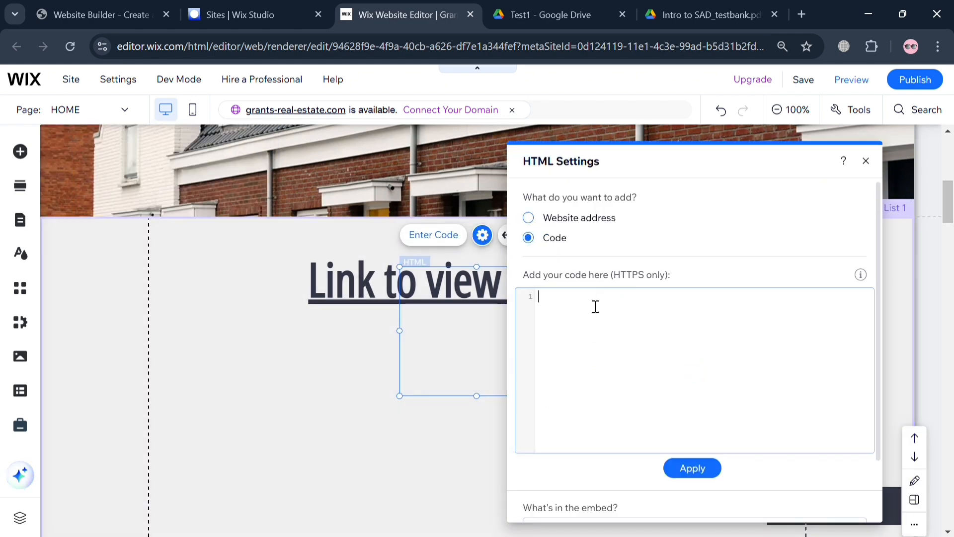
key("ctrl+v")
left_click(692, 468)
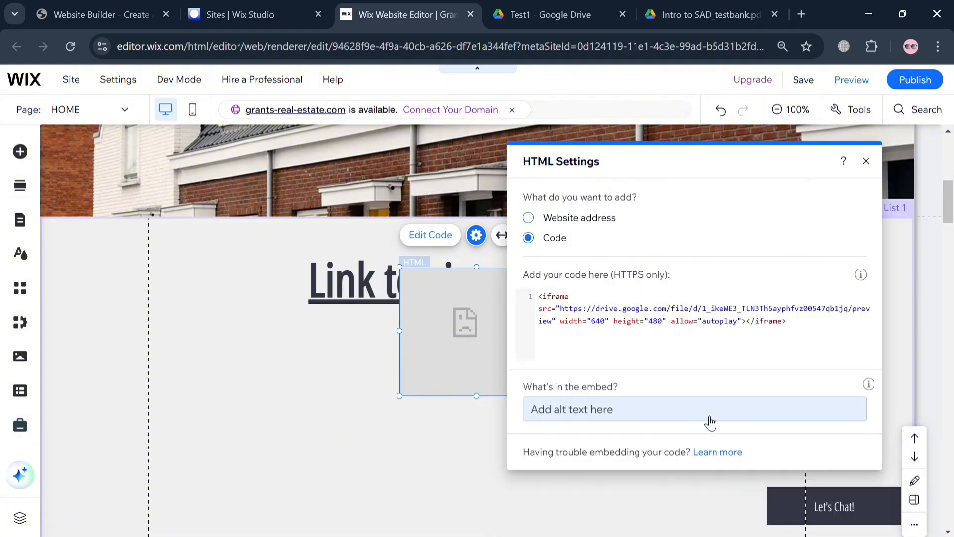
Move the PDF embed below the 'Link to view the offer' heading and widen it to full page width.
left_click(477, 492)
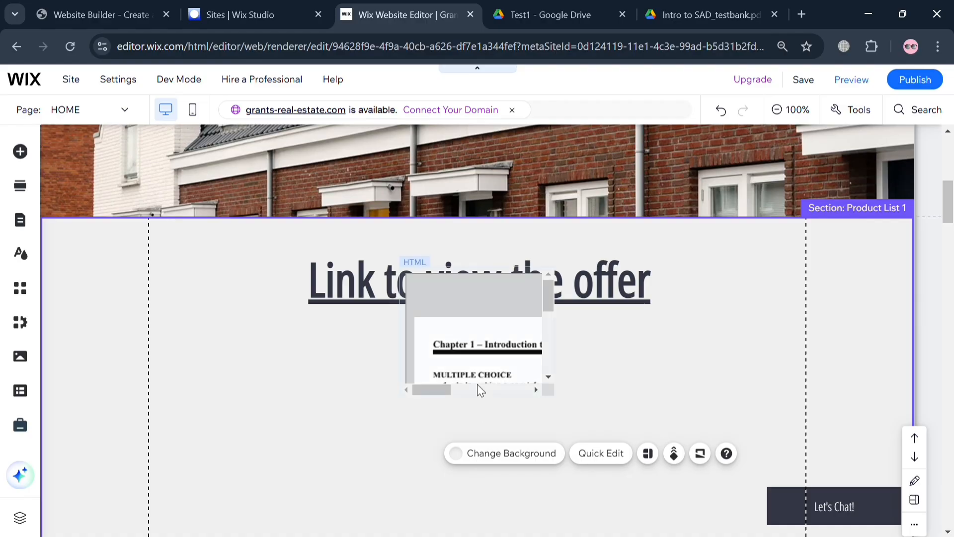
left_click(485, 362)
left_click_drag(485, 362, 325, 403)
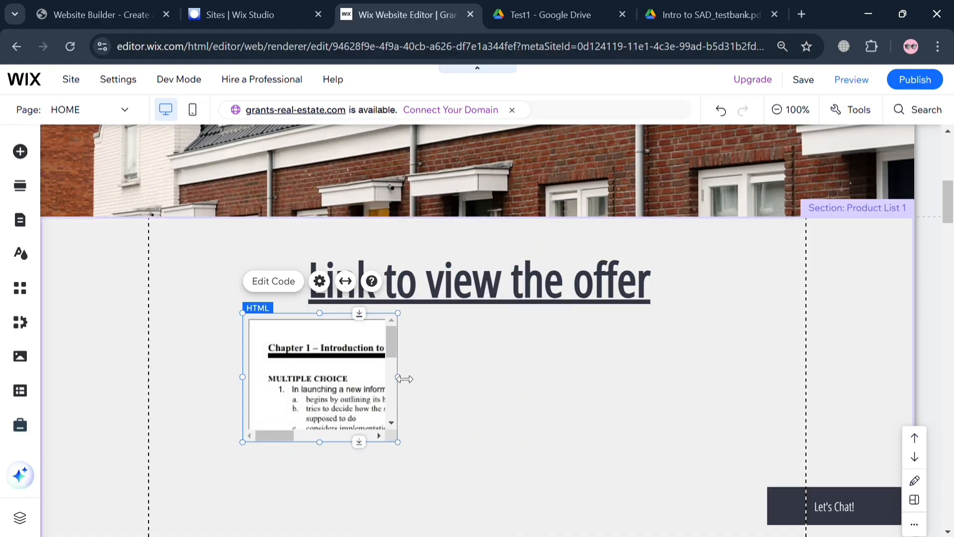
left_click_drag(399, 377, 713, 366)
left_click_drag(475, 442, 472, 497)
Make the PDF viewer taller and nudge it up to sit just under the heading.
scroll(468, 497, "down", 3)
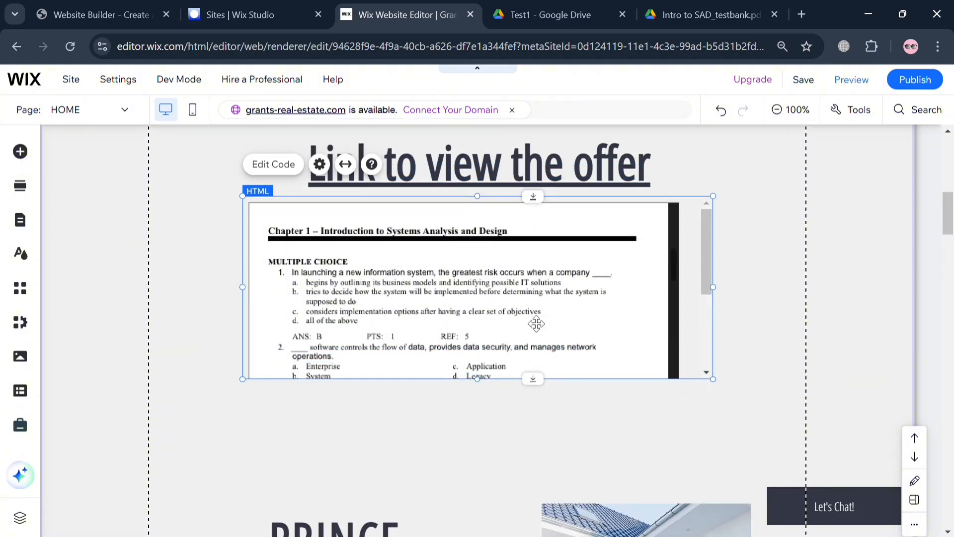
left_click_drag(536, 324, 538, 350)
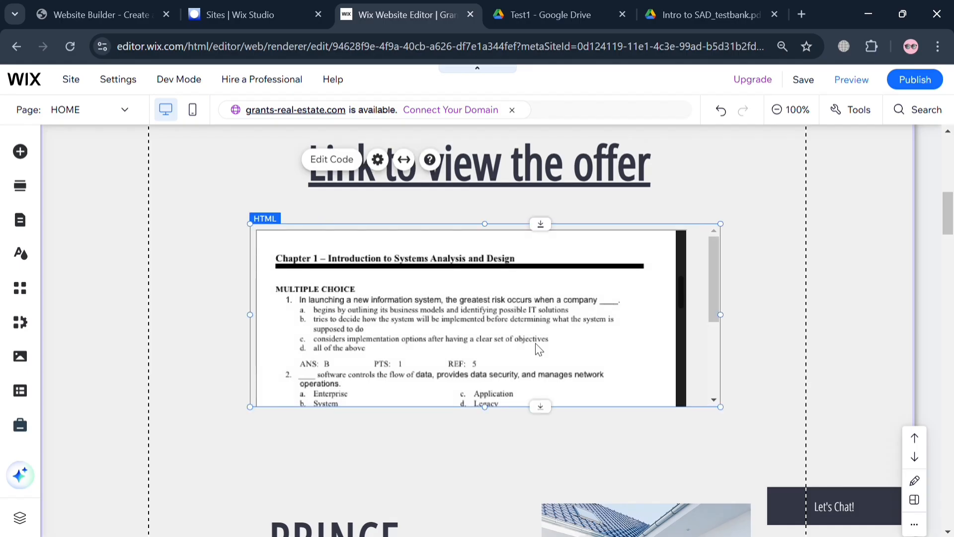
left_click_drag(484, 408, 494, 505)
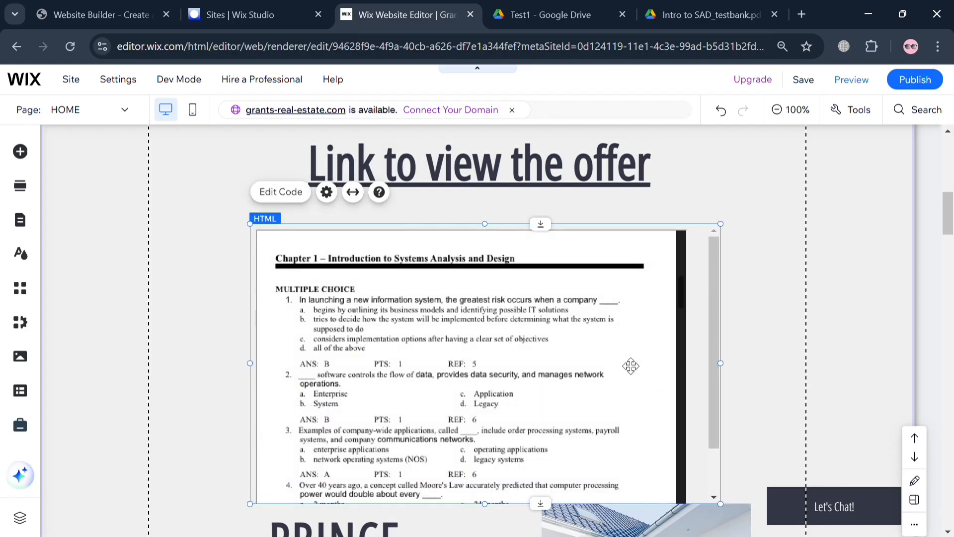
scroll(630, 366, "down", 2)
scroll(630, 367, "up", 2)
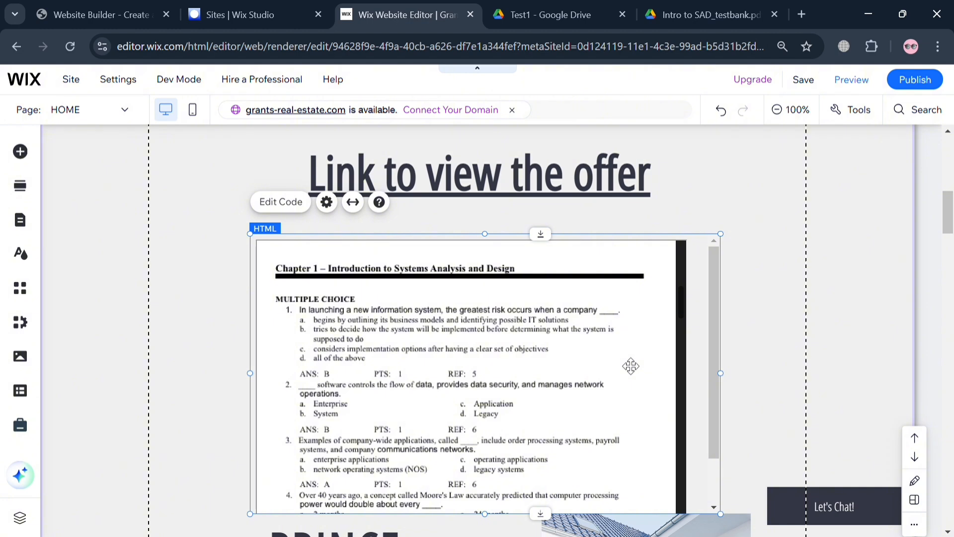
left_click(749, 339)
left_click(668, 363)
left_click_drag(722, 314, 726, 291)
Preview the page and scroll through the embedded Drive PDF above the Prince Way listing.
left_click(821, 290)
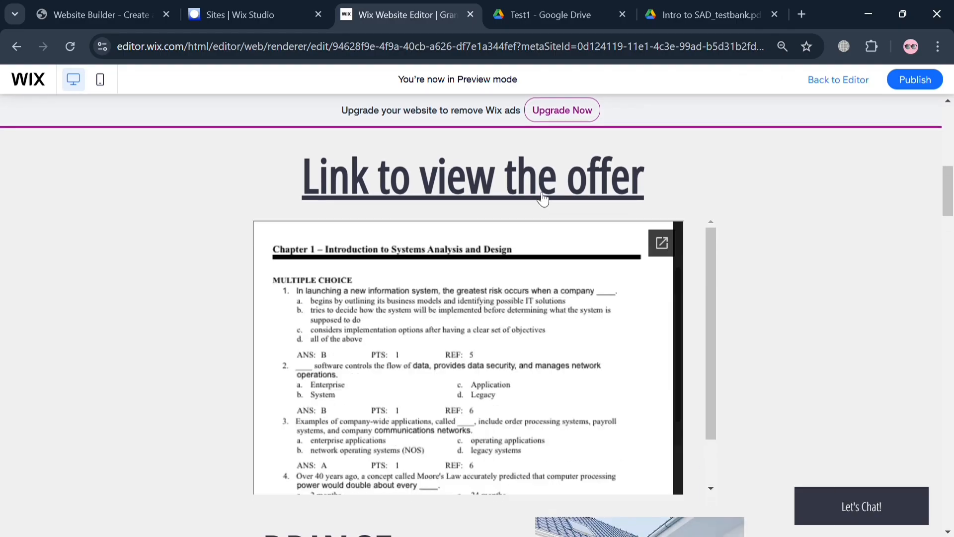
scroll(571, 332, "down", 10)
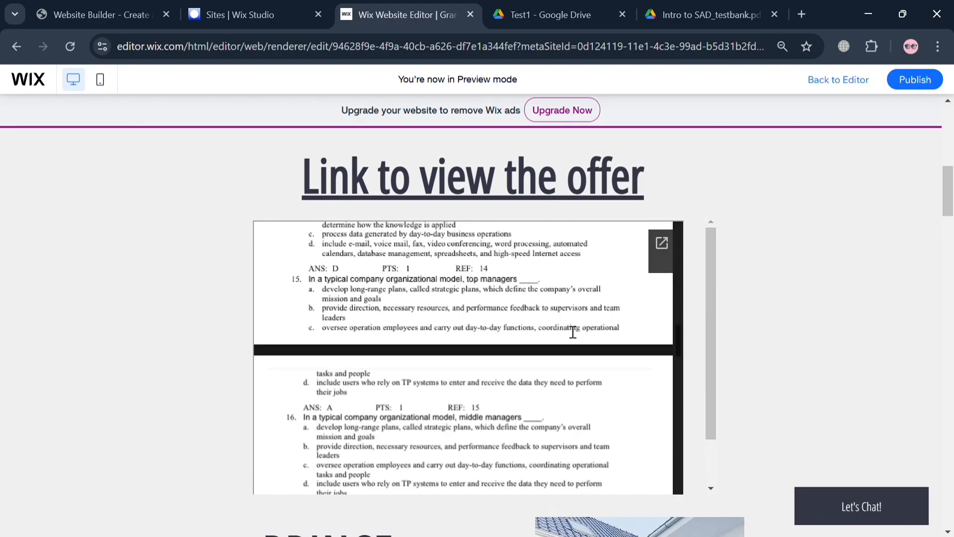
scroll(573, 332, "down", 5)
scroll(573, 332, "up", 20)
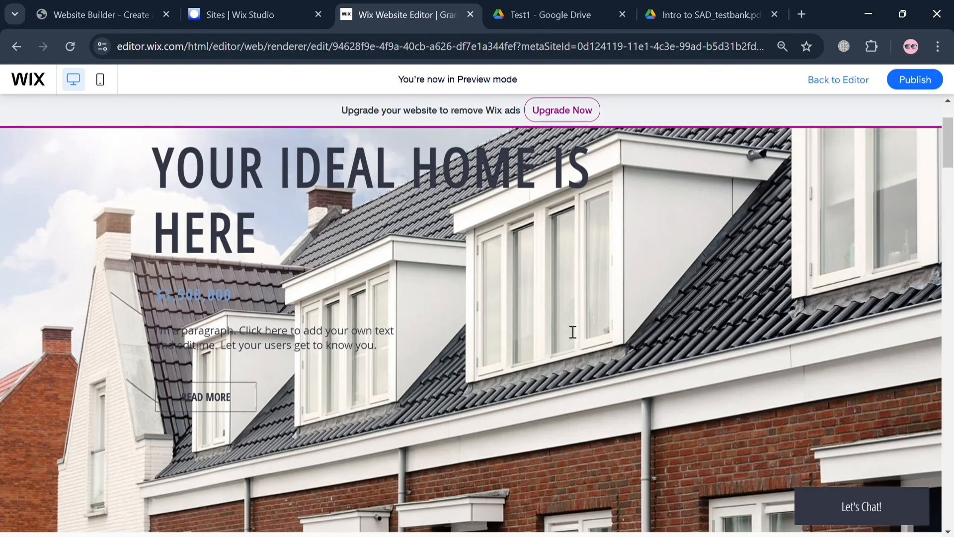
scroll(573, 332, "down", 10)
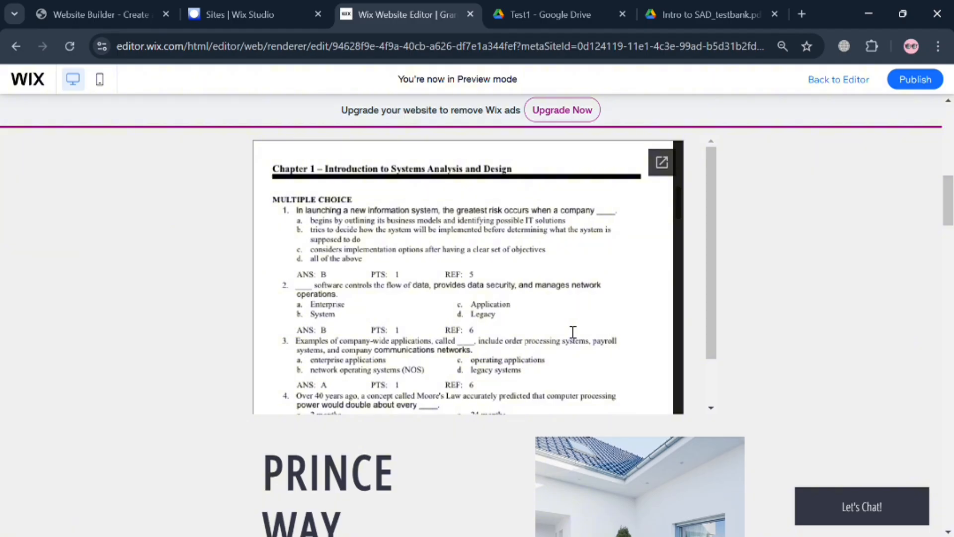